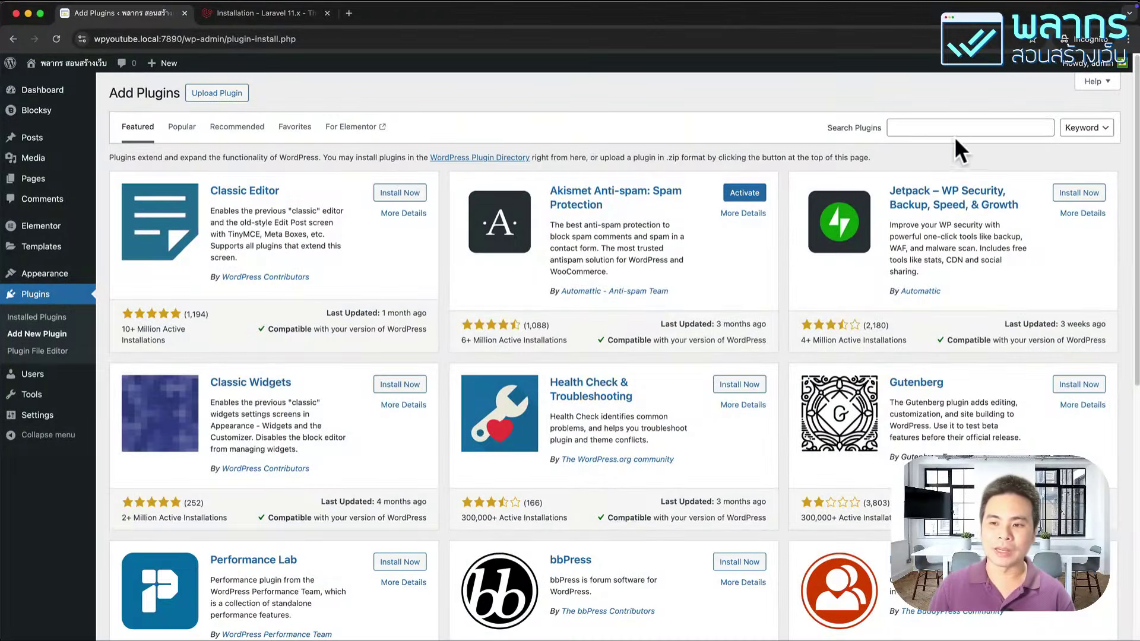
Search the plugin directory for "dark mode" and install the Dracula Dark Mode plugin by SoftLab.
left_click(954, 127)
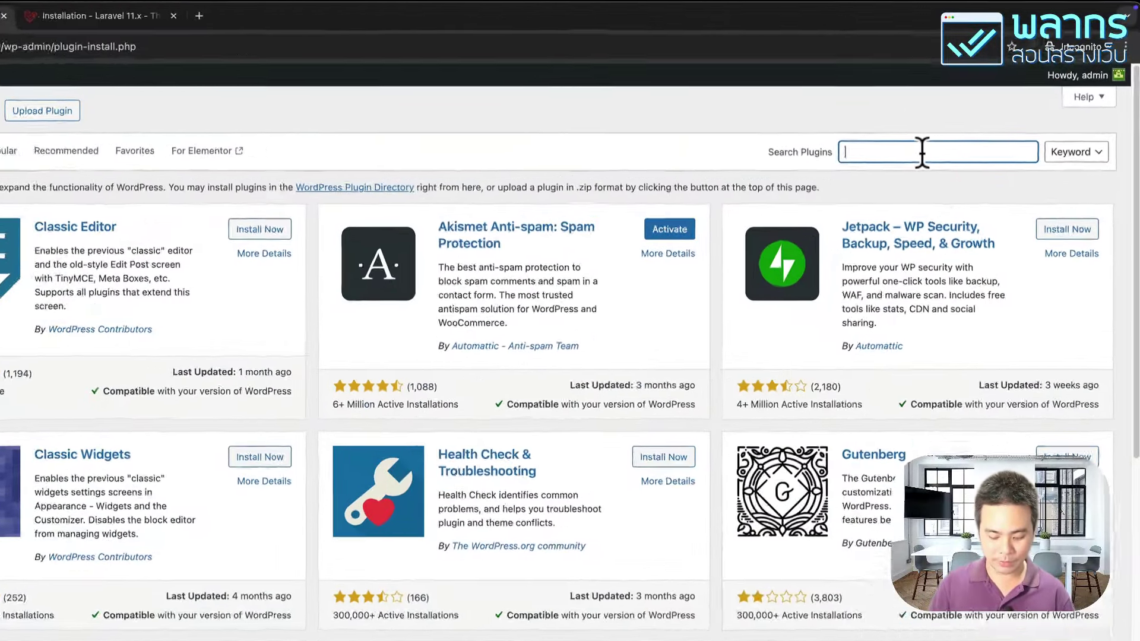
type("dark mode")
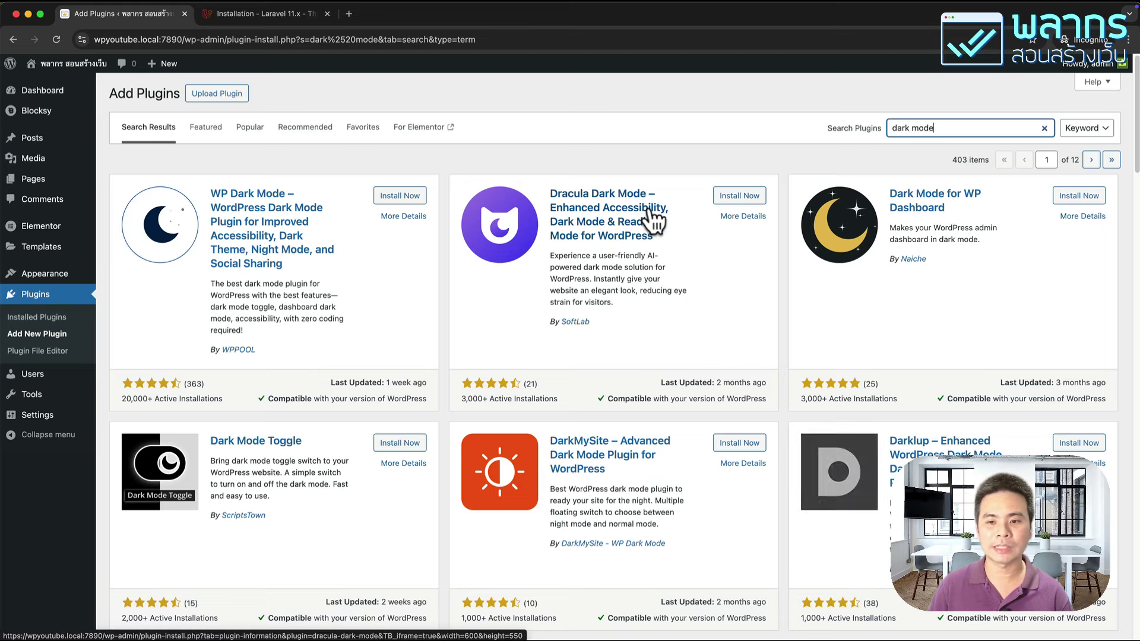
left_click(747, 196)
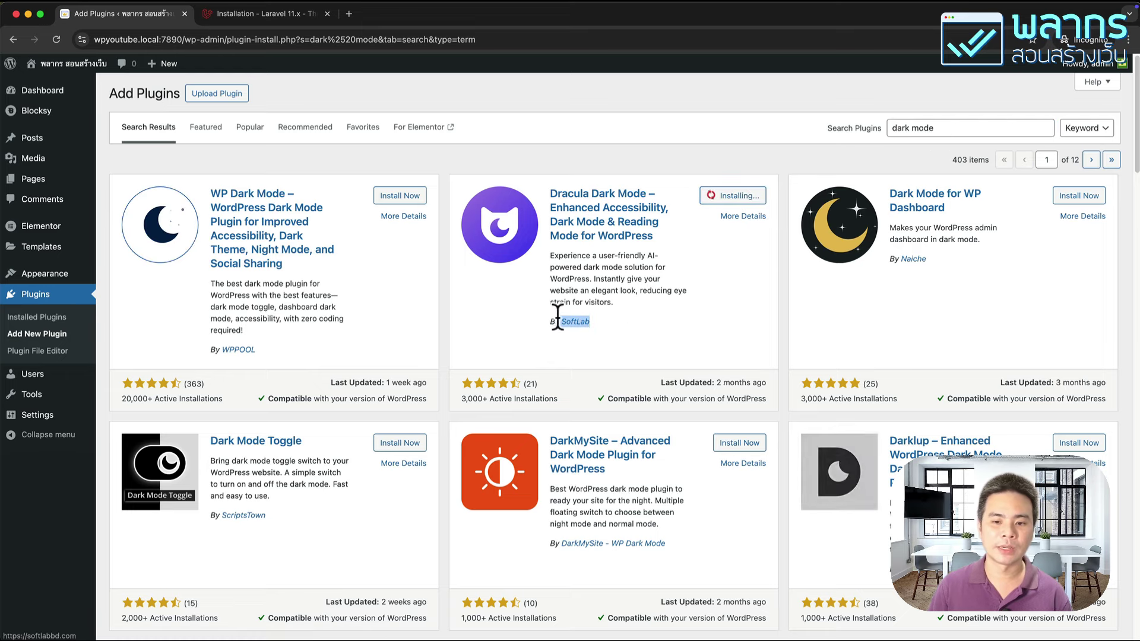
left_click(537, 313)
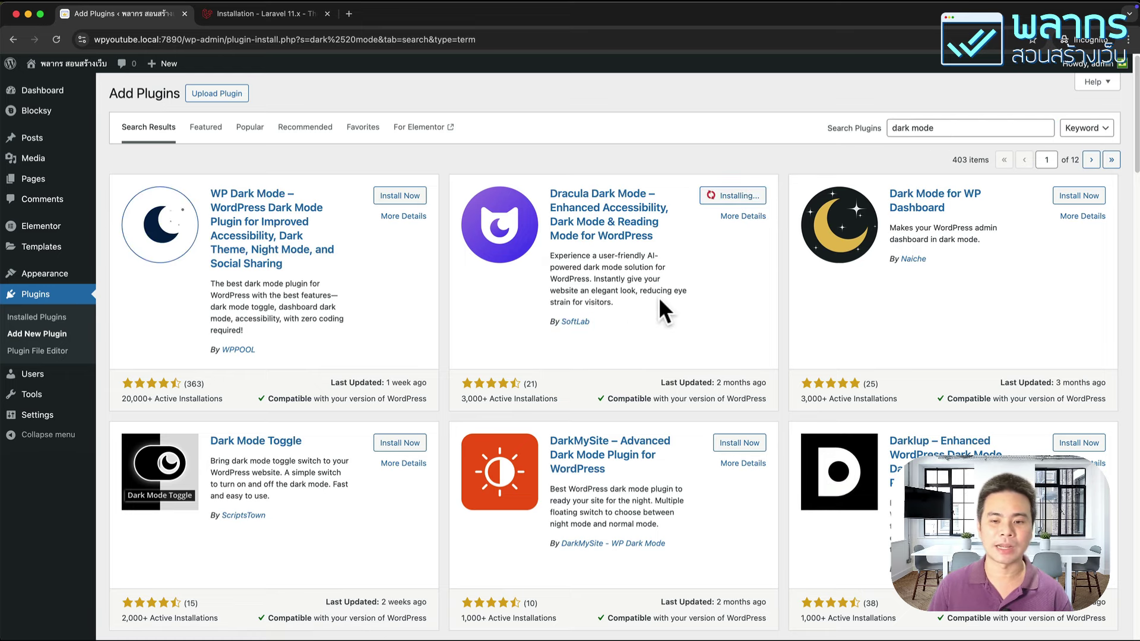
left_click_drag(118, 397, 209, 400)
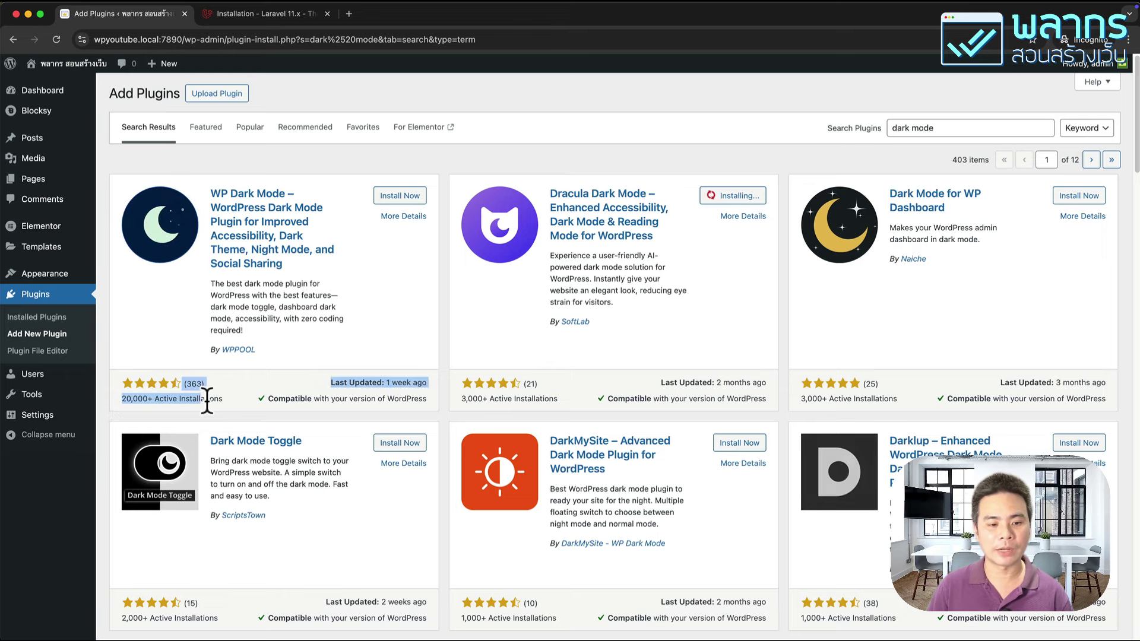
left_click(228, 401)
left_click_drag(462, 397, 564, 395)
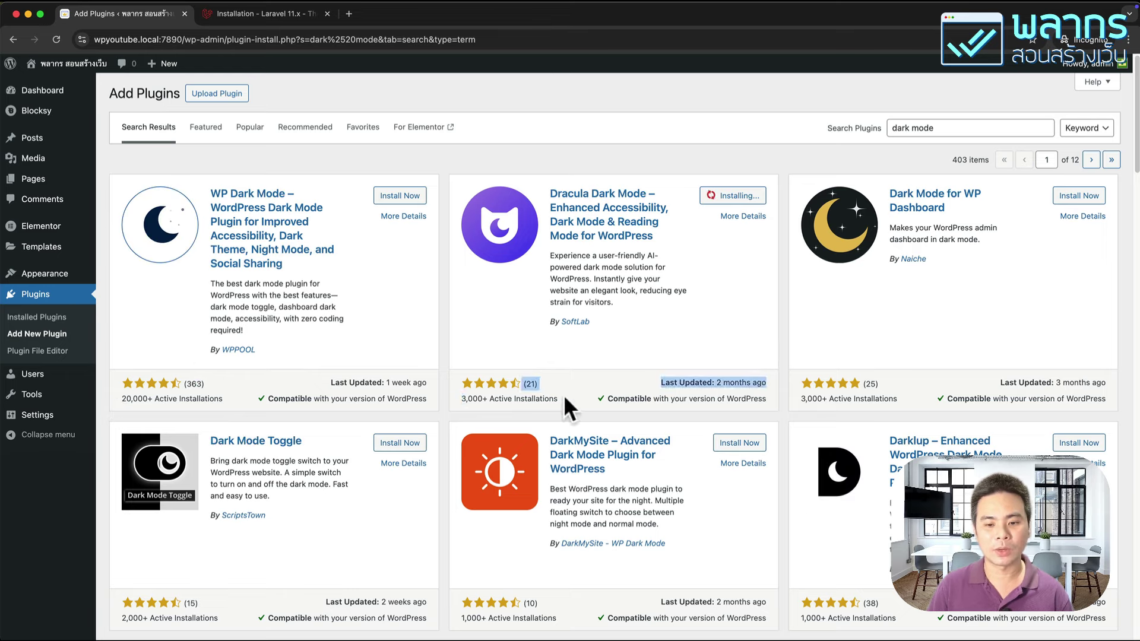
left_click(234, 394)
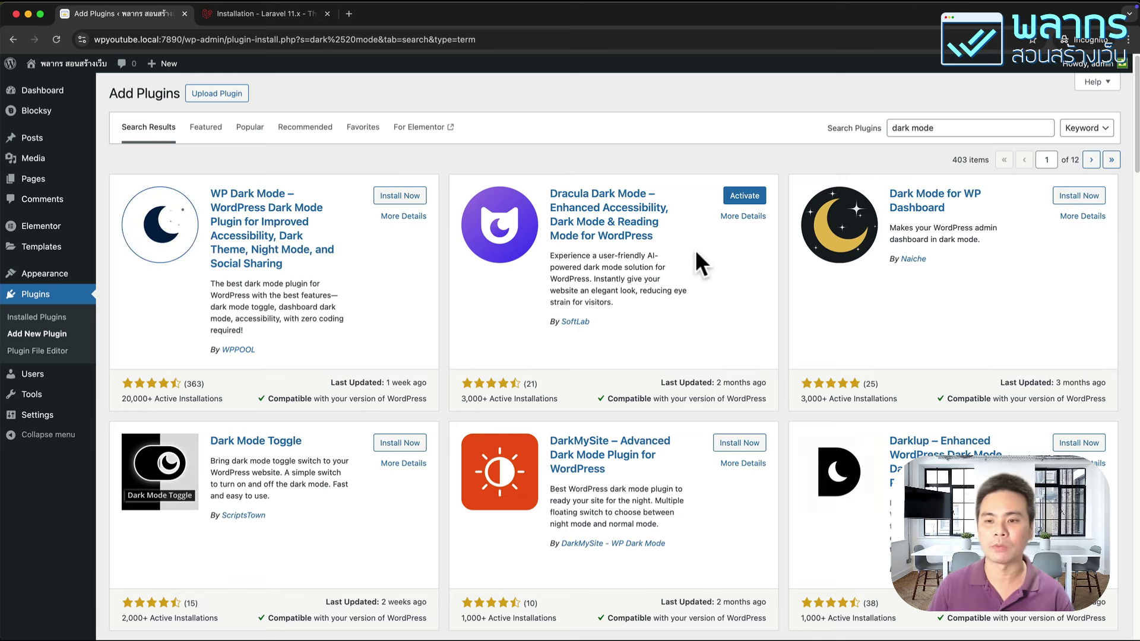
Activate the Dracula Dark Mode plugin and skip its opt-in for update notifications.
left_click(751, 196)
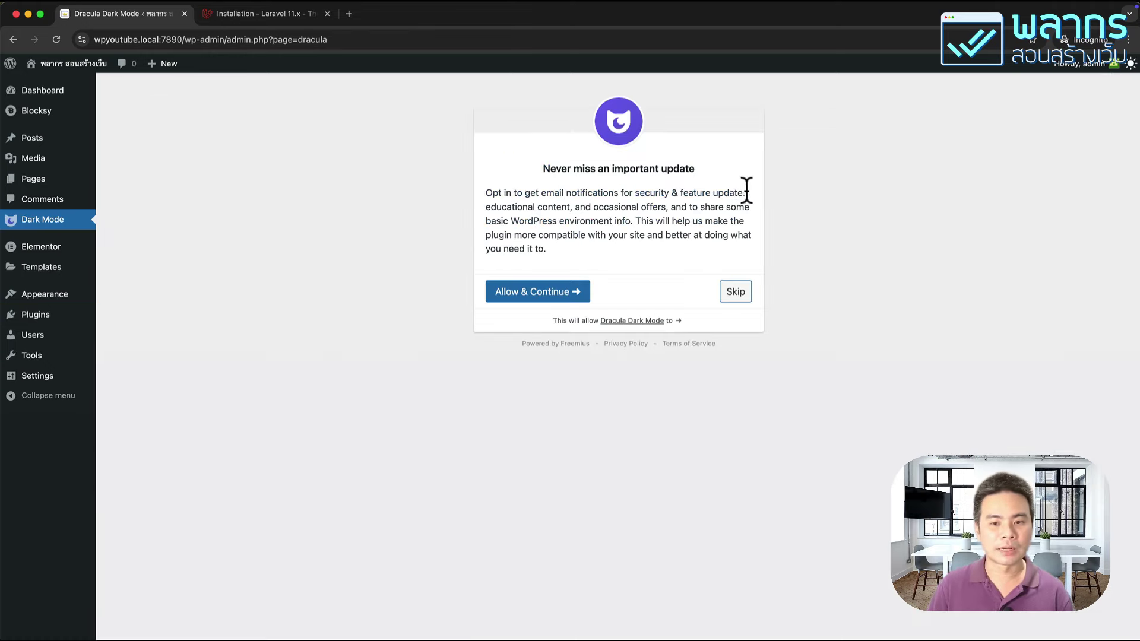
left_click(736, 290)
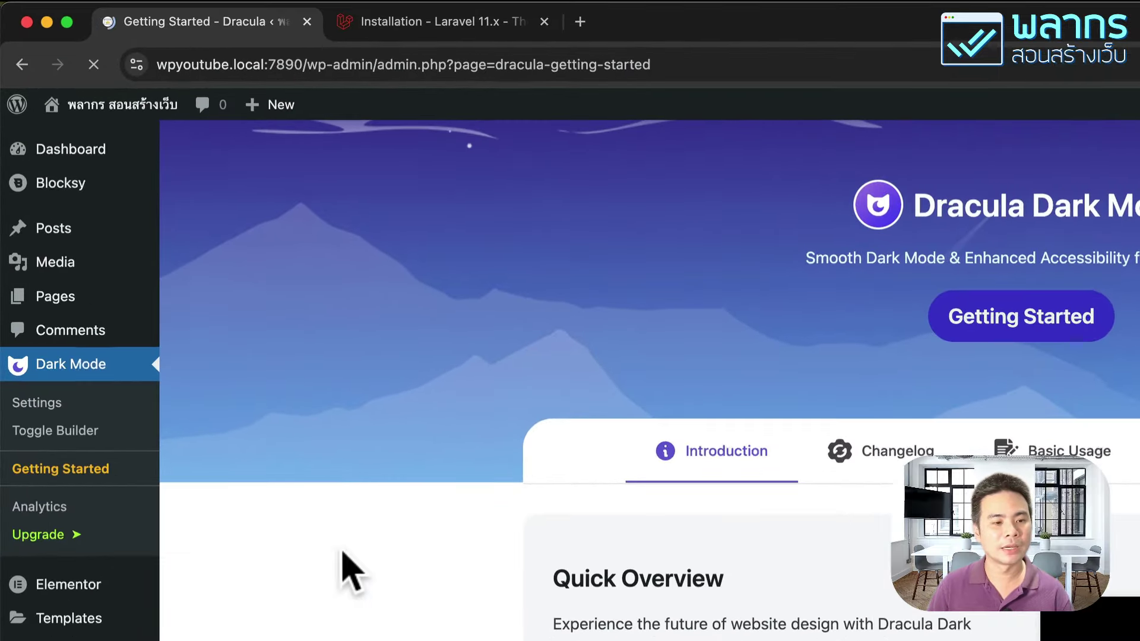
Turn off Auto Match OS Theme in the Dracula Dark Mode general settings and save the changes.
left_click(86, 410)
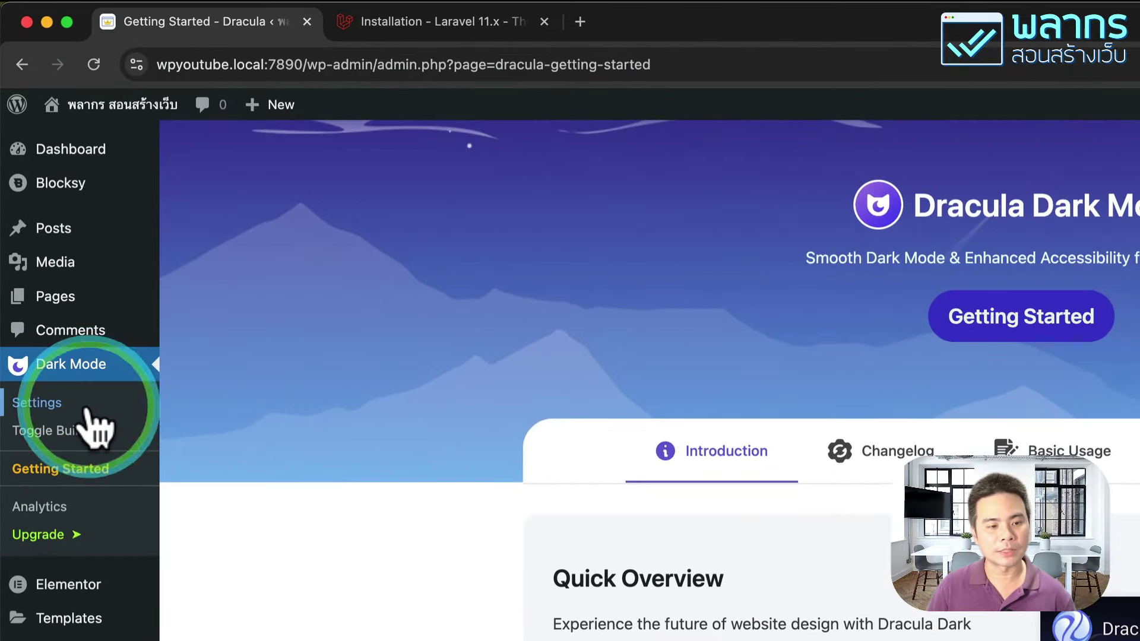
left_click(95, 399)
left_click(107, 403)
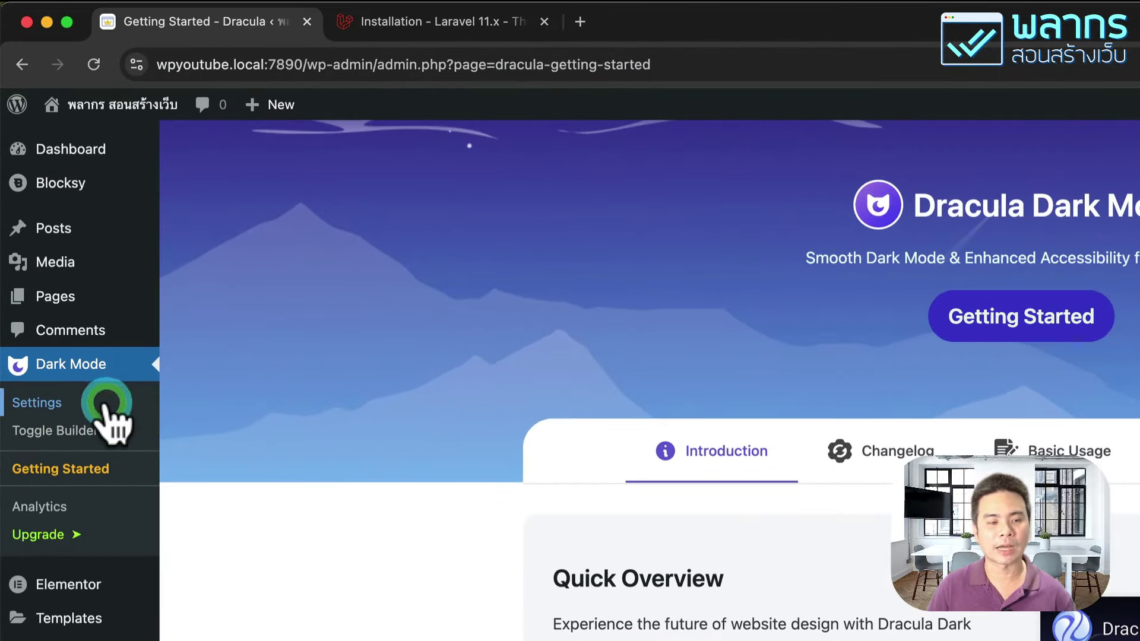
left_click(102, 407)
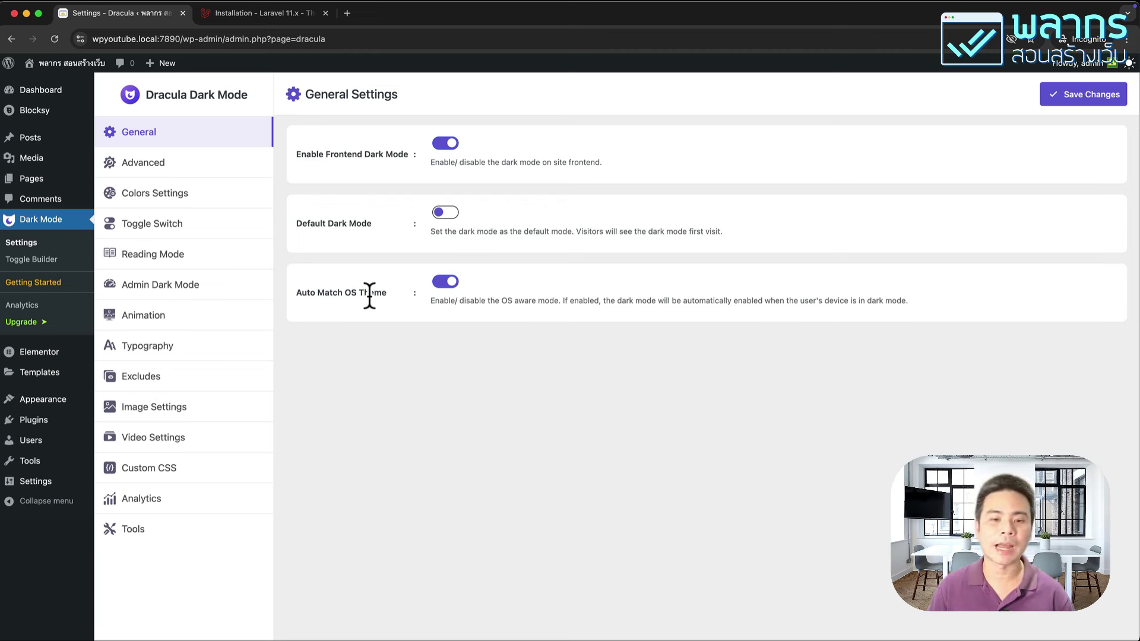
left_click(452, 285)
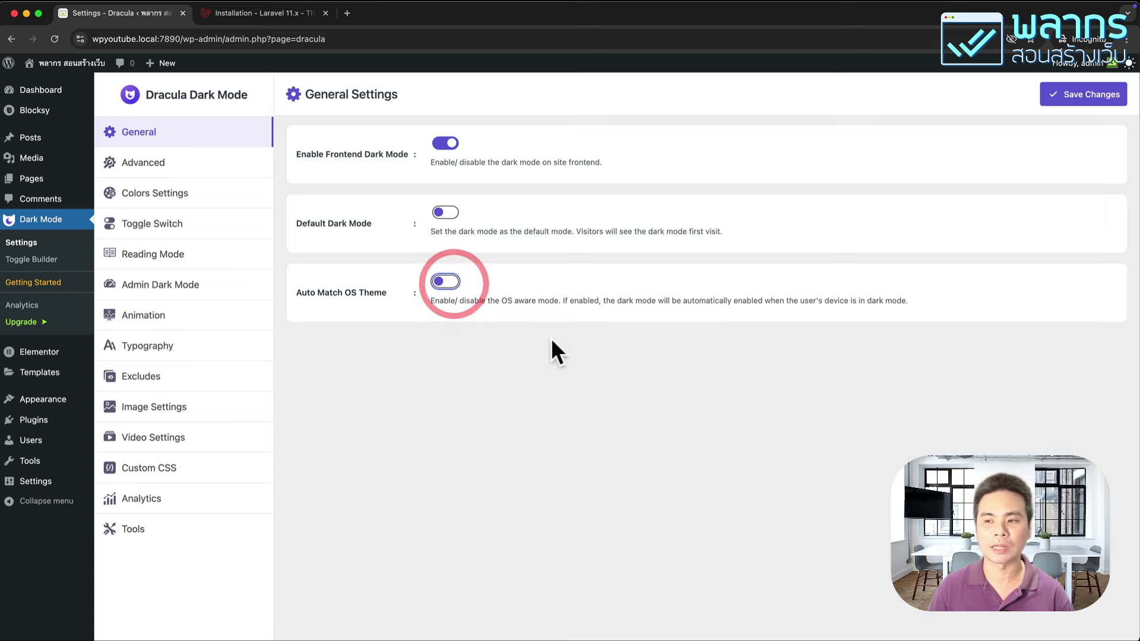
left_click(1099, 96)
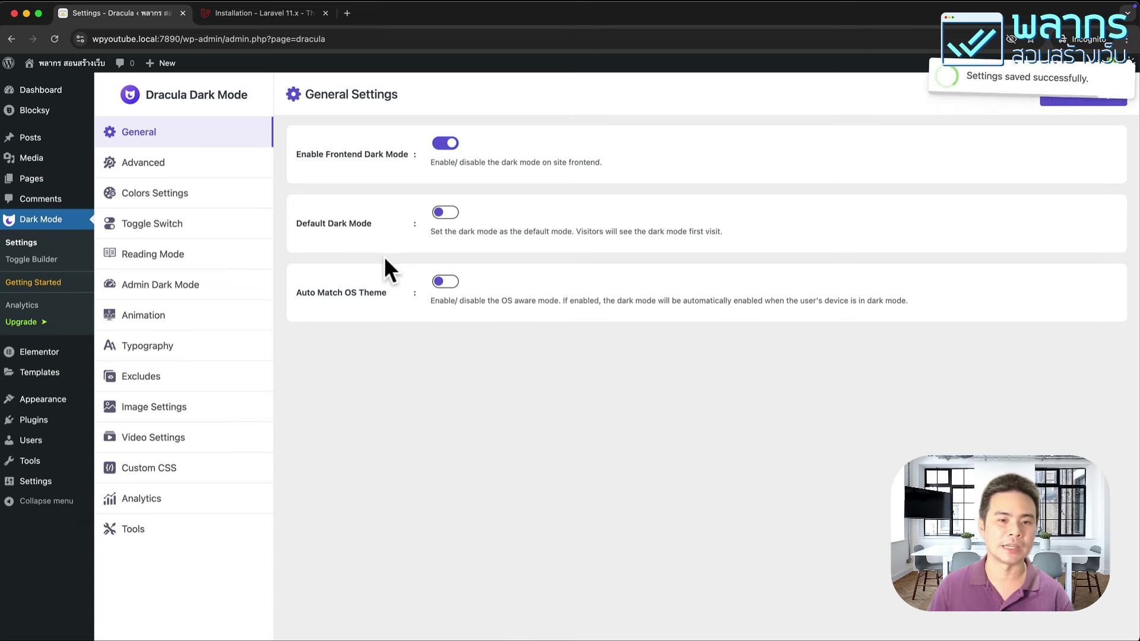
Review the plugin's Colors Settings and save them with the AI color scheme and Auto scrollbar dark mode.
left_click(156, 195)
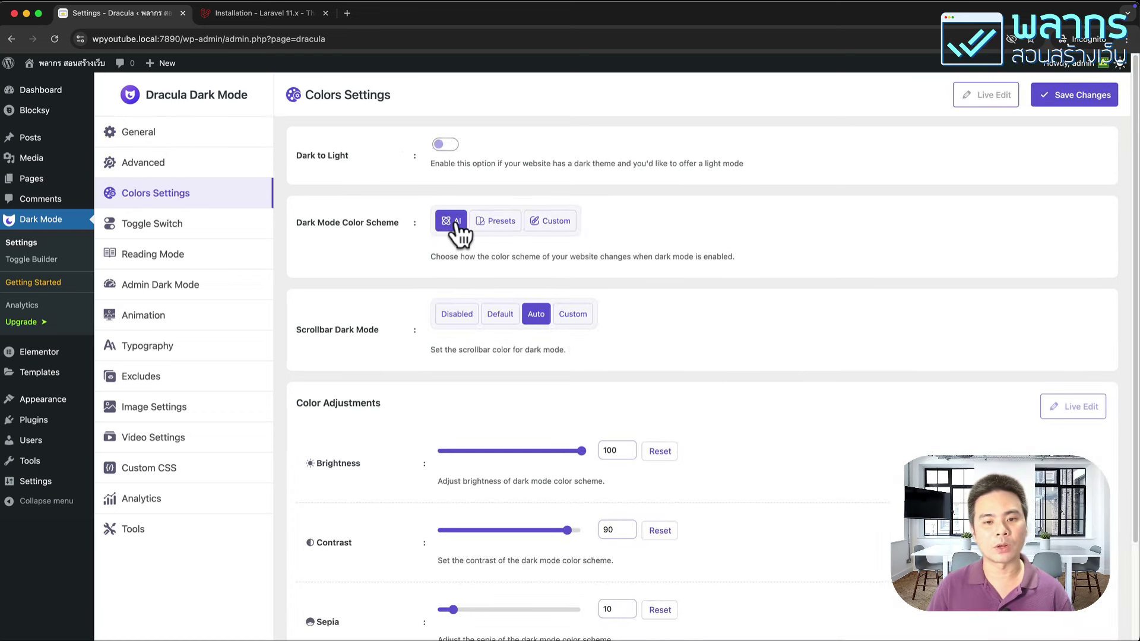
scroll(380, 282, "down", 2)
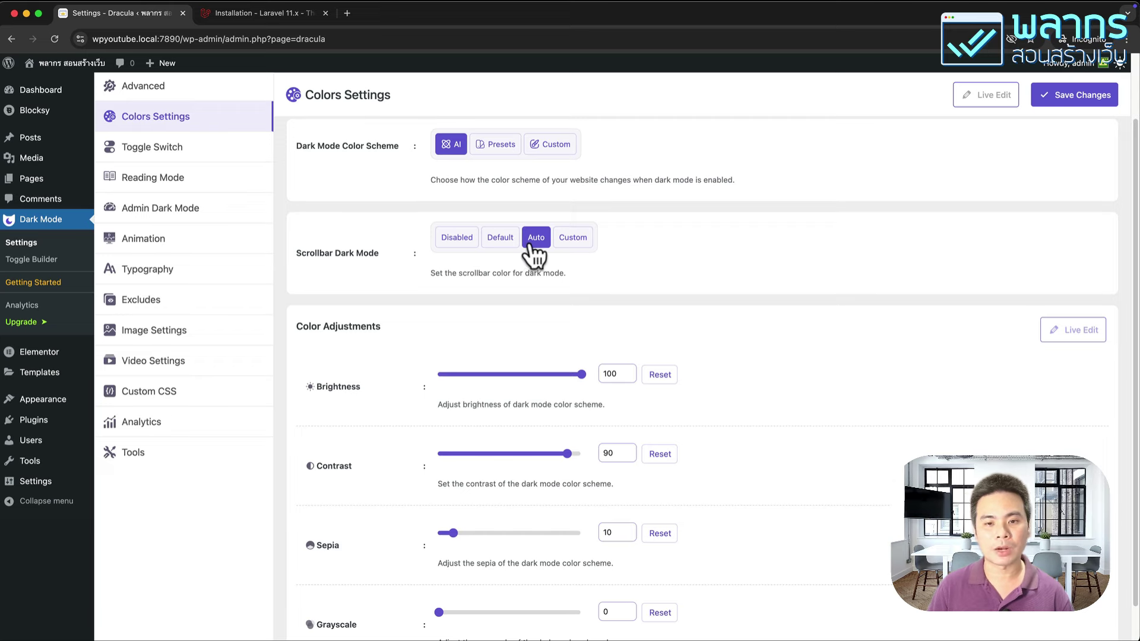
scroll(475, 256, "down", 1)
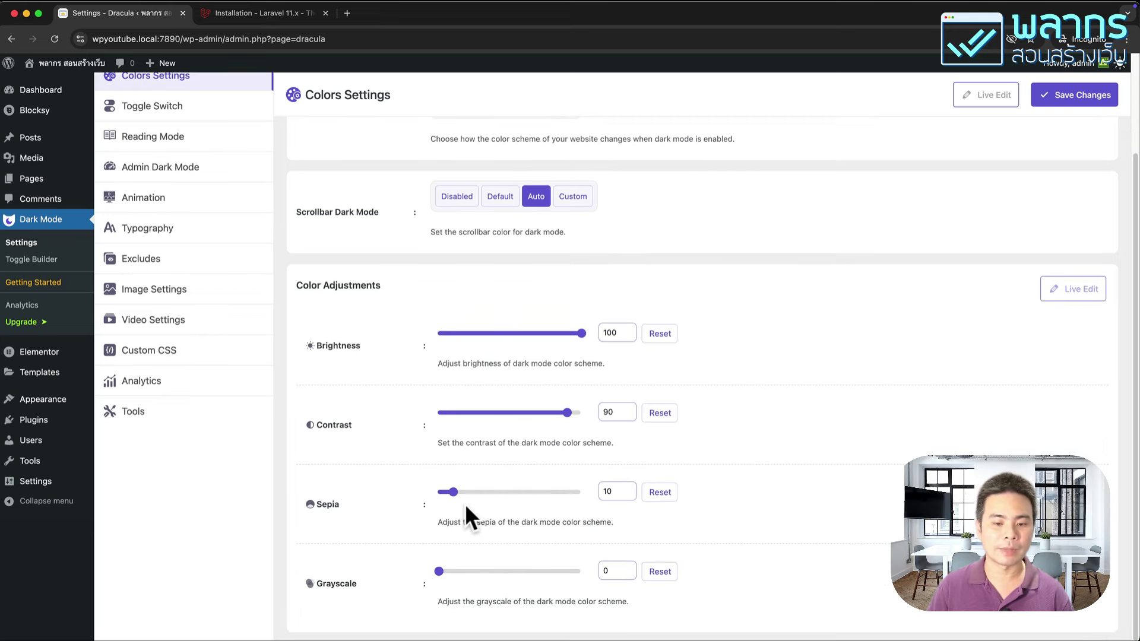
left_click(1095, 98)
scroll(339, 246, "up", 3)
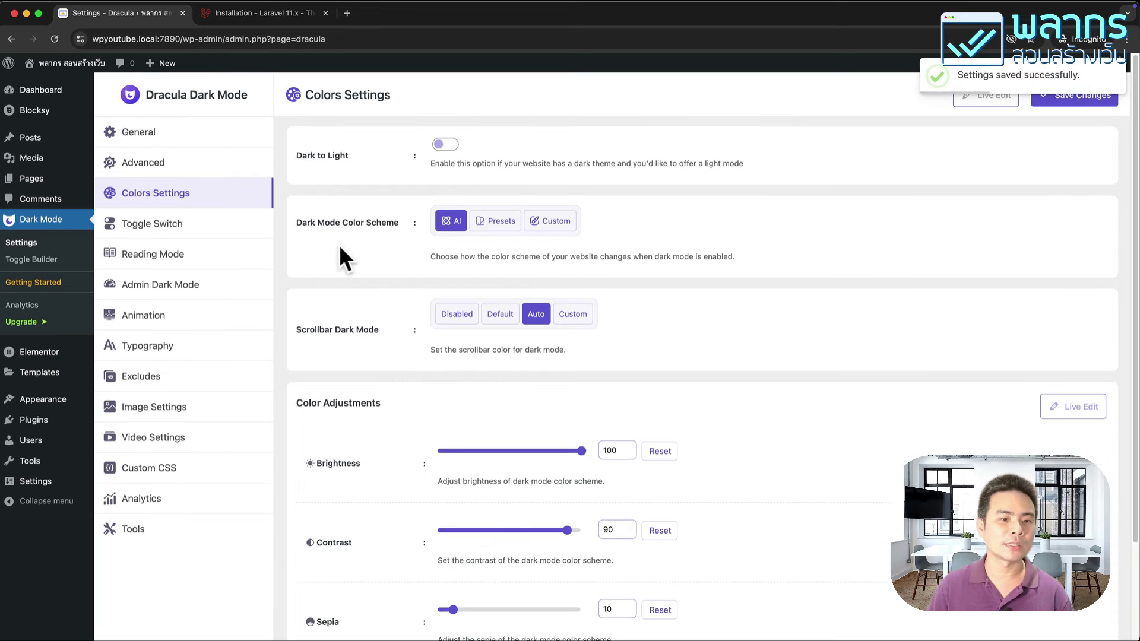
Choose floating toggle style 2, set the floating toggle position to Left, and save the toggle switch settings.
left_click(222, 234)
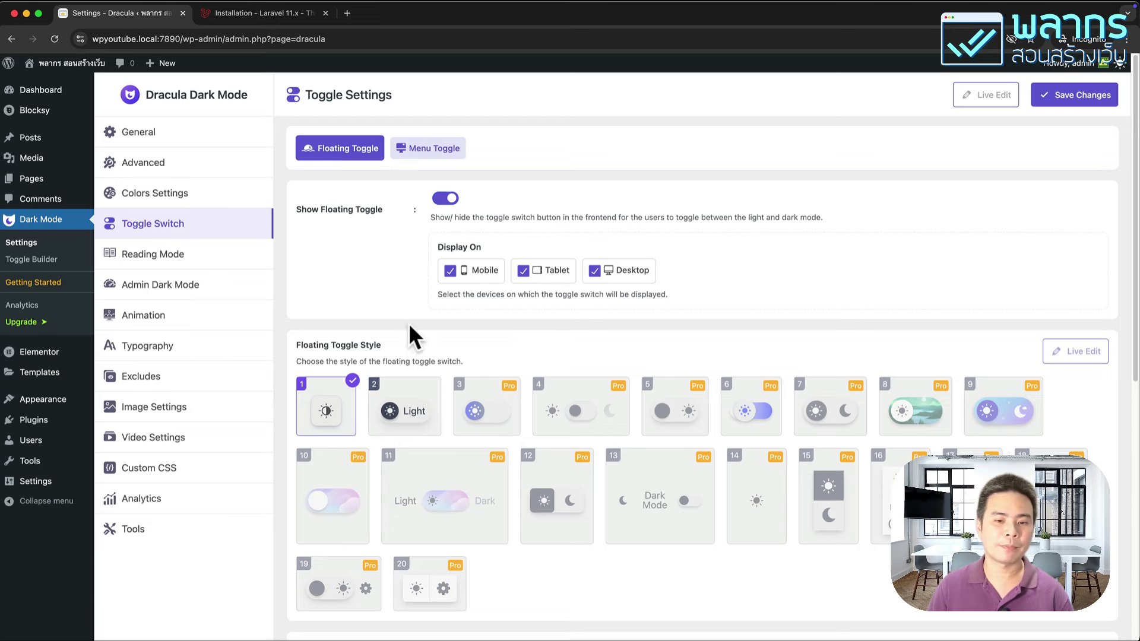
left_click(413, 412)
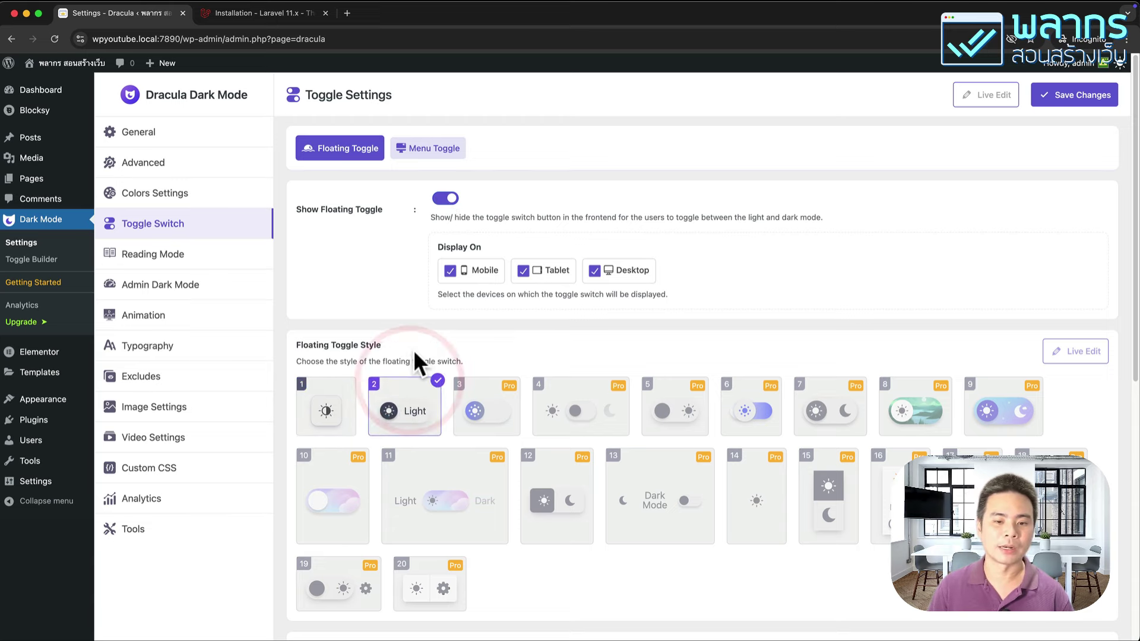
scroll(416, 356, "down", 3)
scroll(418, 364, "down", 5)
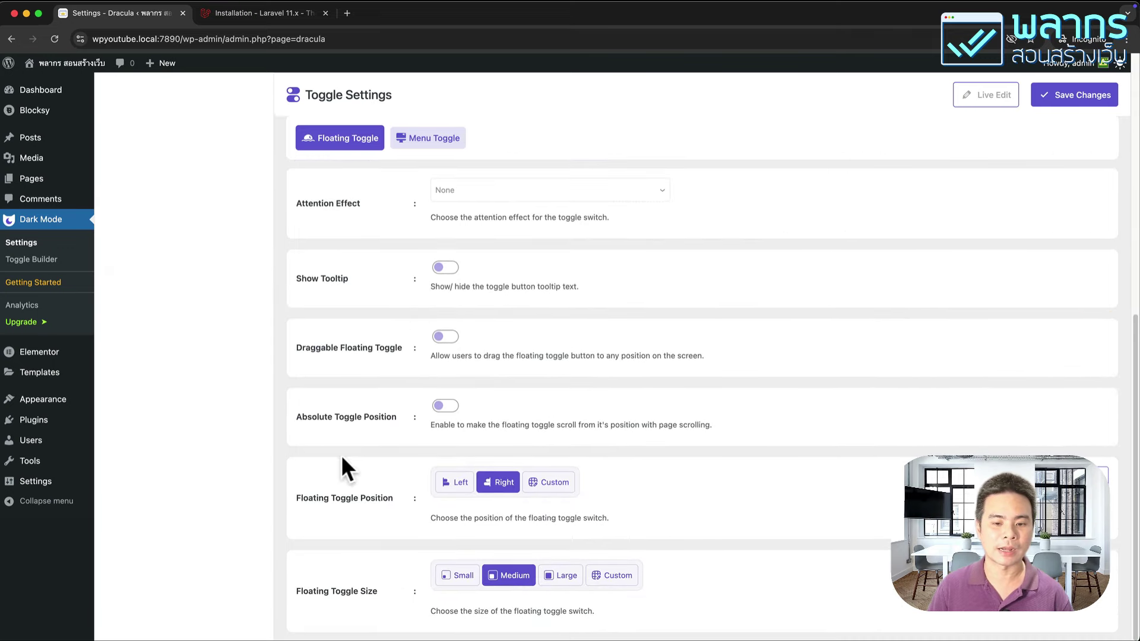
left_click(459, 485)
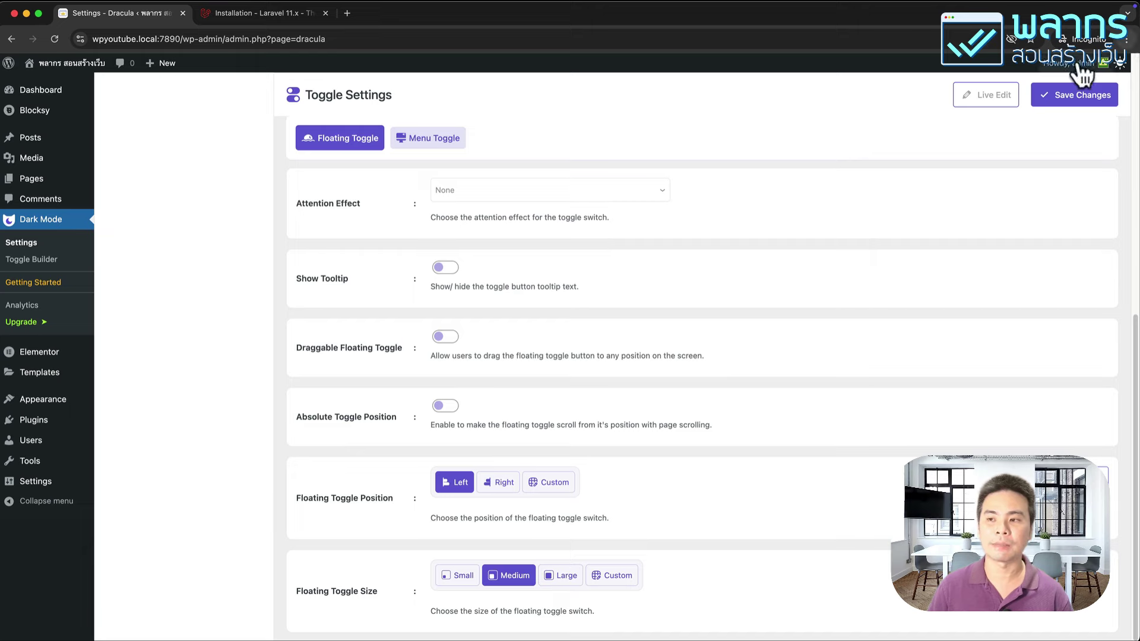
left_click(1059, 91)
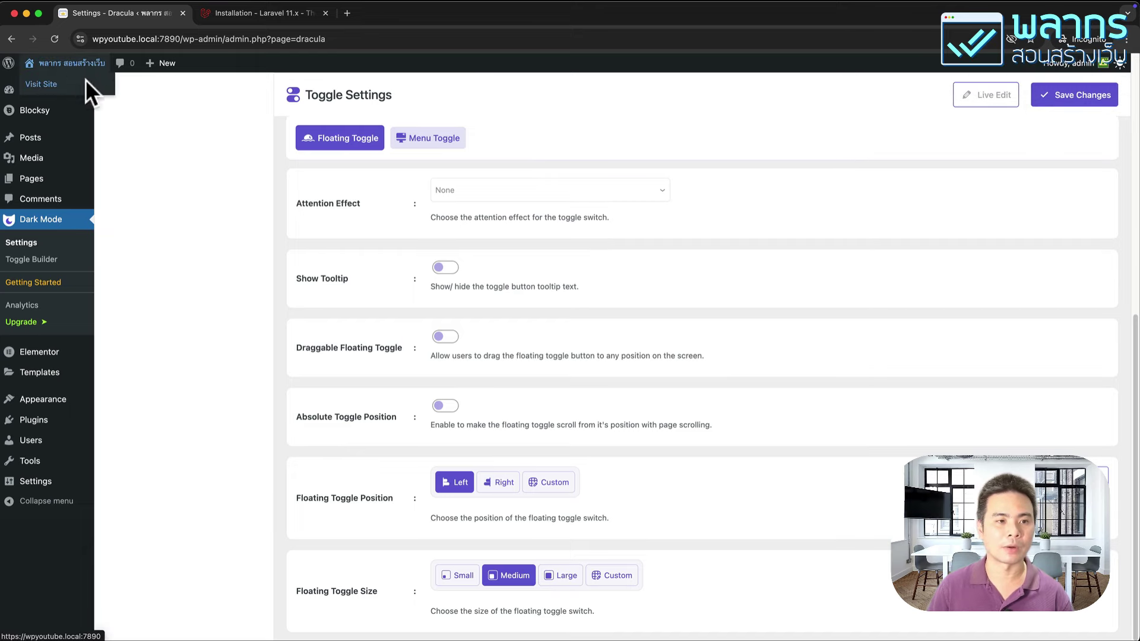
Open the website's front end in a new browser tab.
right_click(95, 80)
left_click(109, 87)
left_click(211, 14)
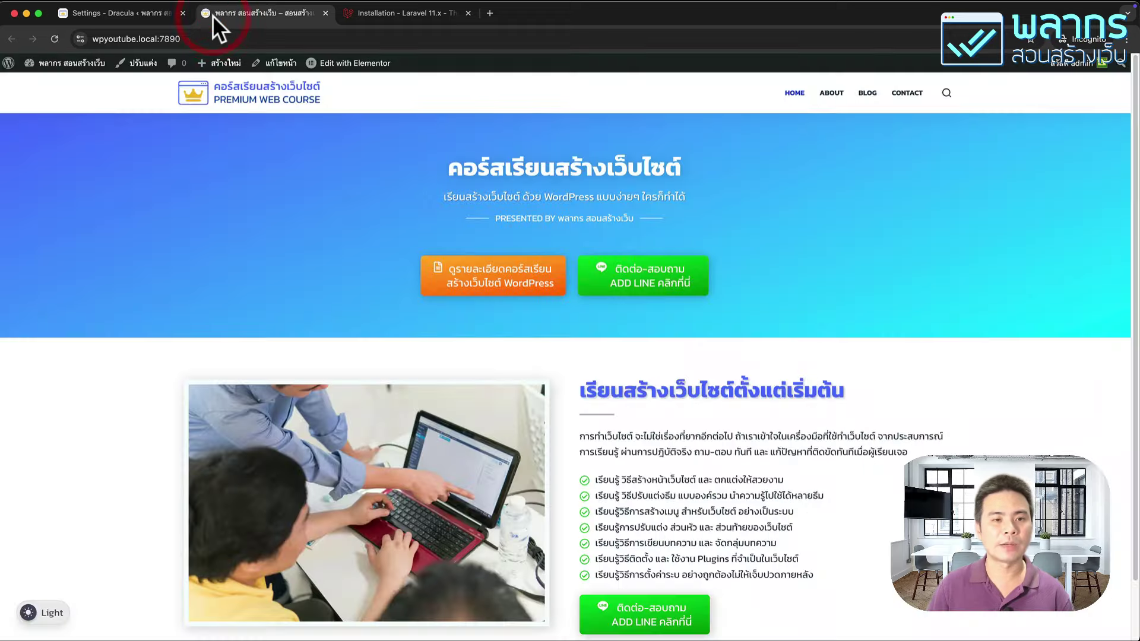
Test the homepage's floating toggle by switching between light and dark several times, ending in dark mode.
left_click(47, 608)
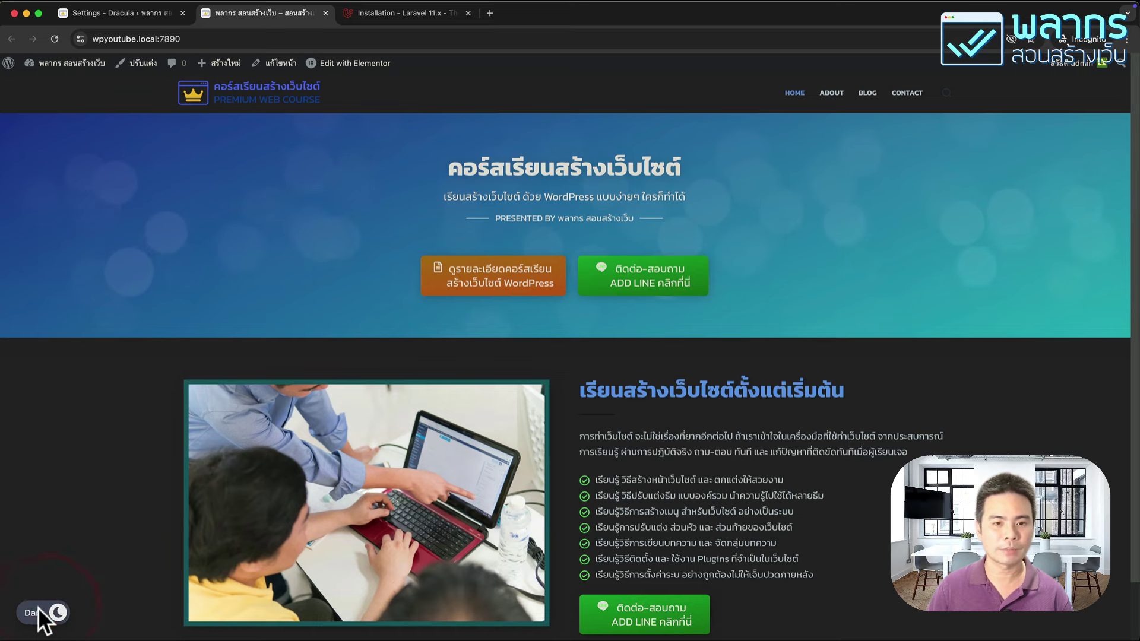
left_click(40, 611)
left_click(39, 611)
left_click(41, 613)
left_click(42, 616)
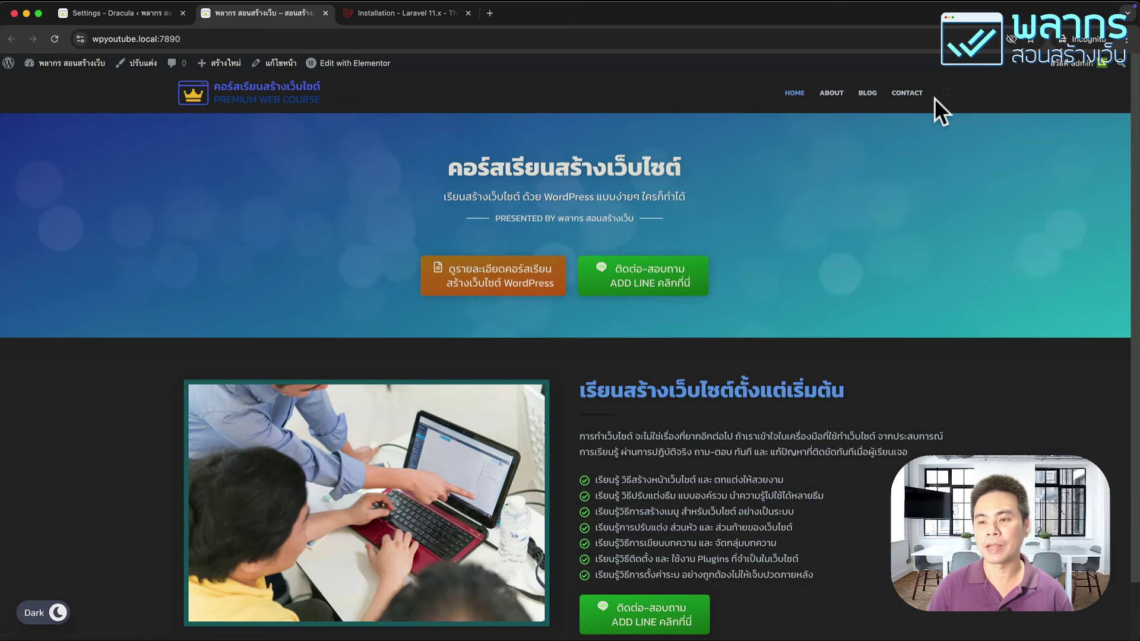
Check the readability of the homepage's course description and bullet list in dark mode, then compare it in light mode.
scroll(725, 471, "down", 2)
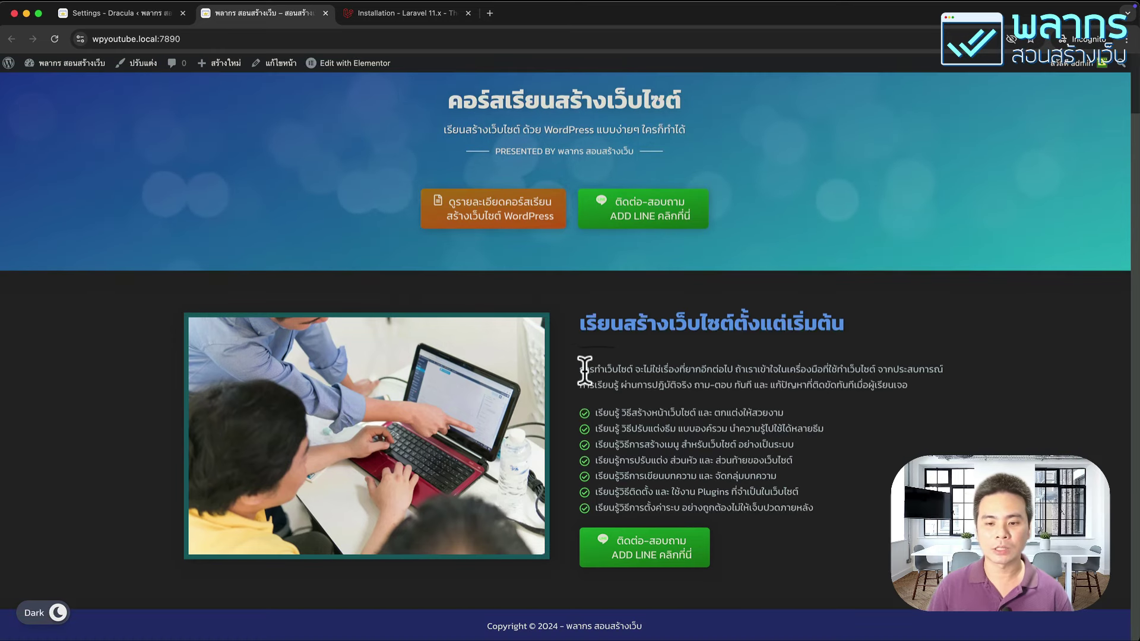
left_click_drag(581, 370, 804, 512)
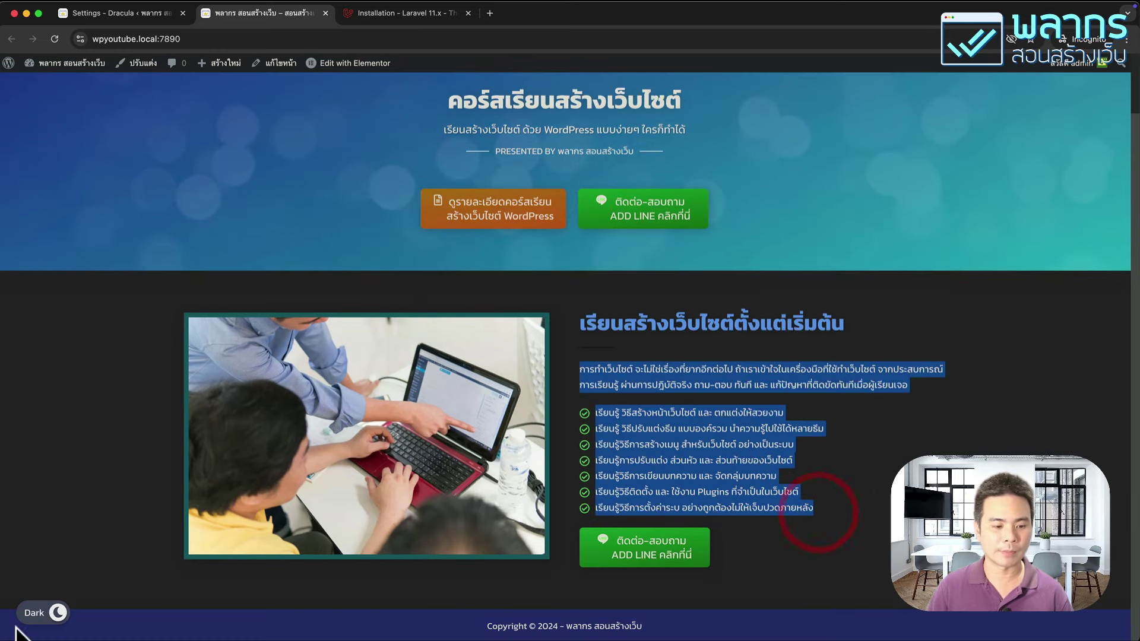
left_click(58, 612)
left_click(58, 611)
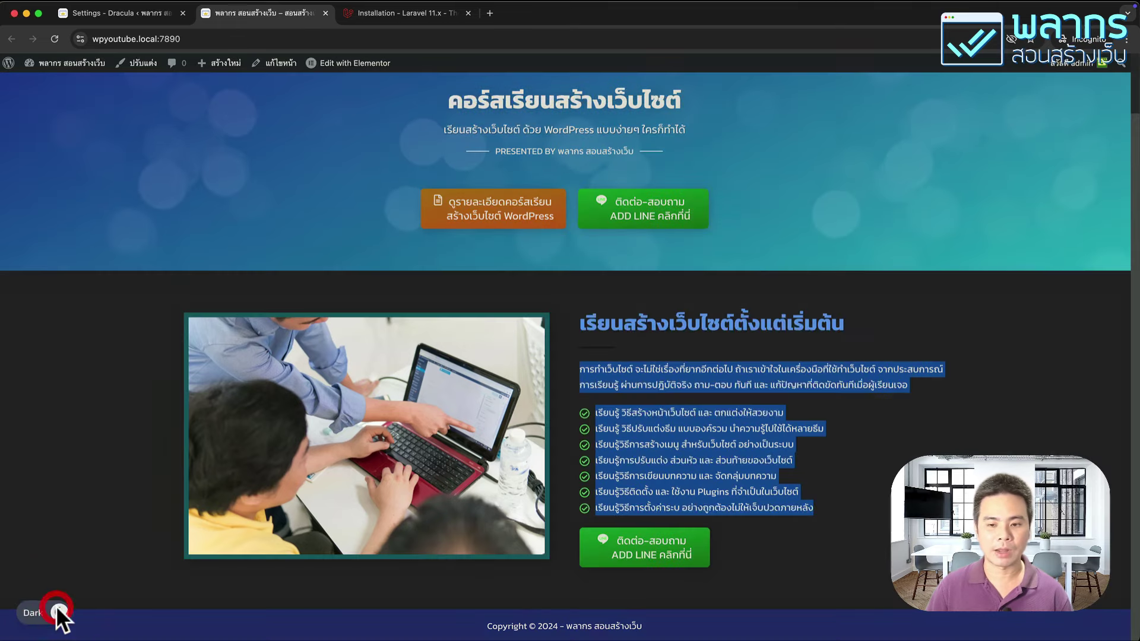
left_click(57, 612)
left_click(682, 594)
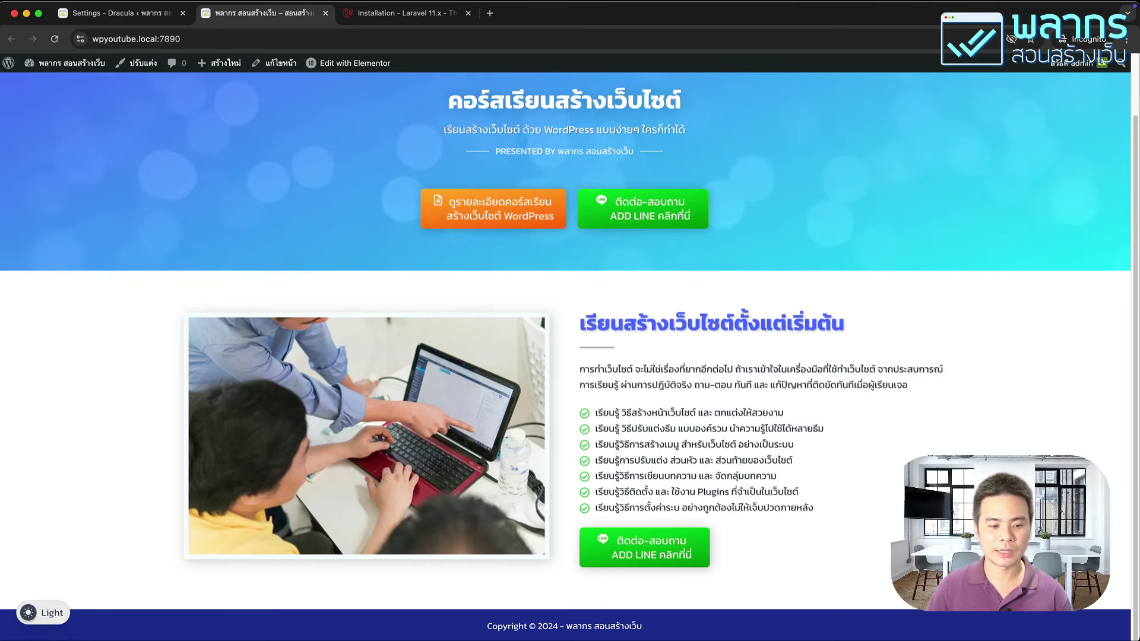
Compare the lower section and header of the homepage in light and dark modes, leaving the site in dark mode.
left_click(33, 618)
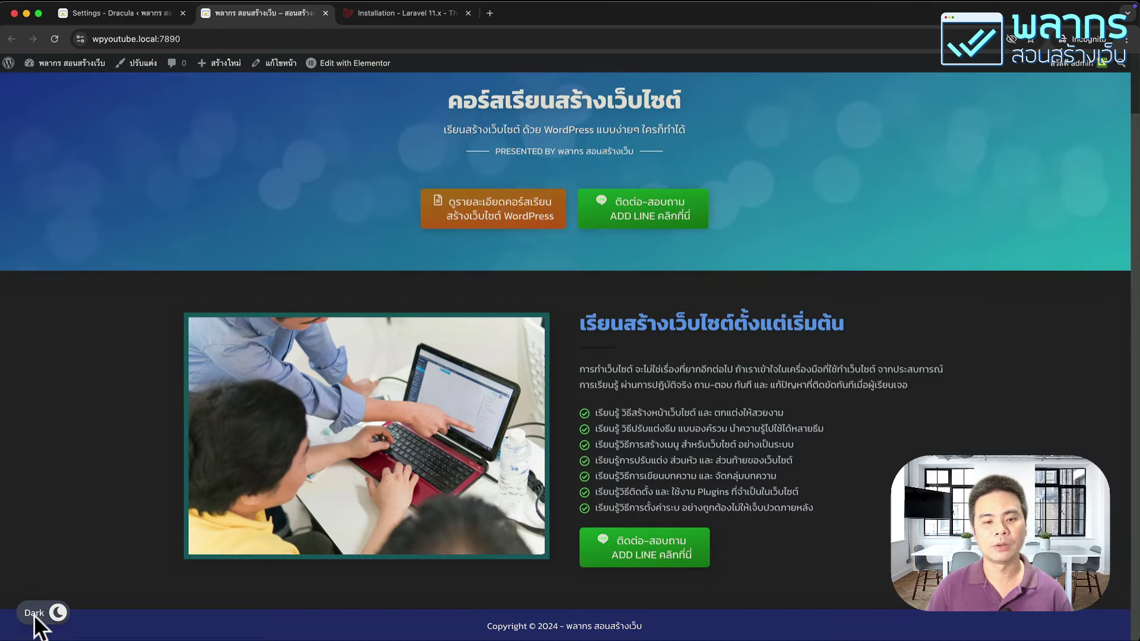
left_click(34, 614)
left_click(34, 614)
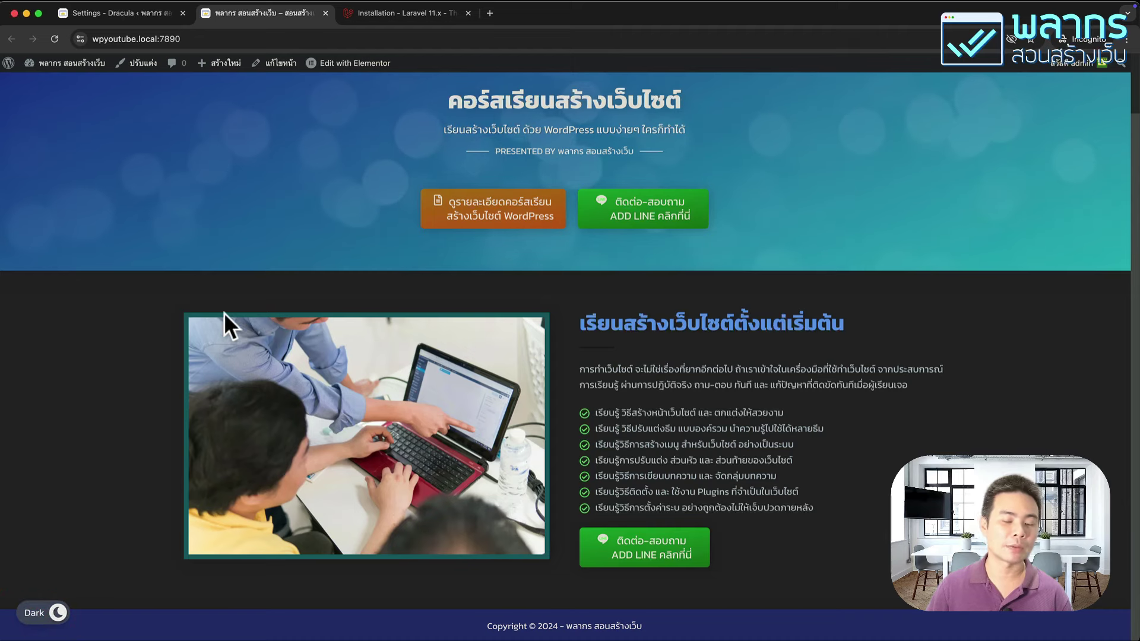
left_click(34, 614)
left_click(33, 614)
left_click(34, 615)
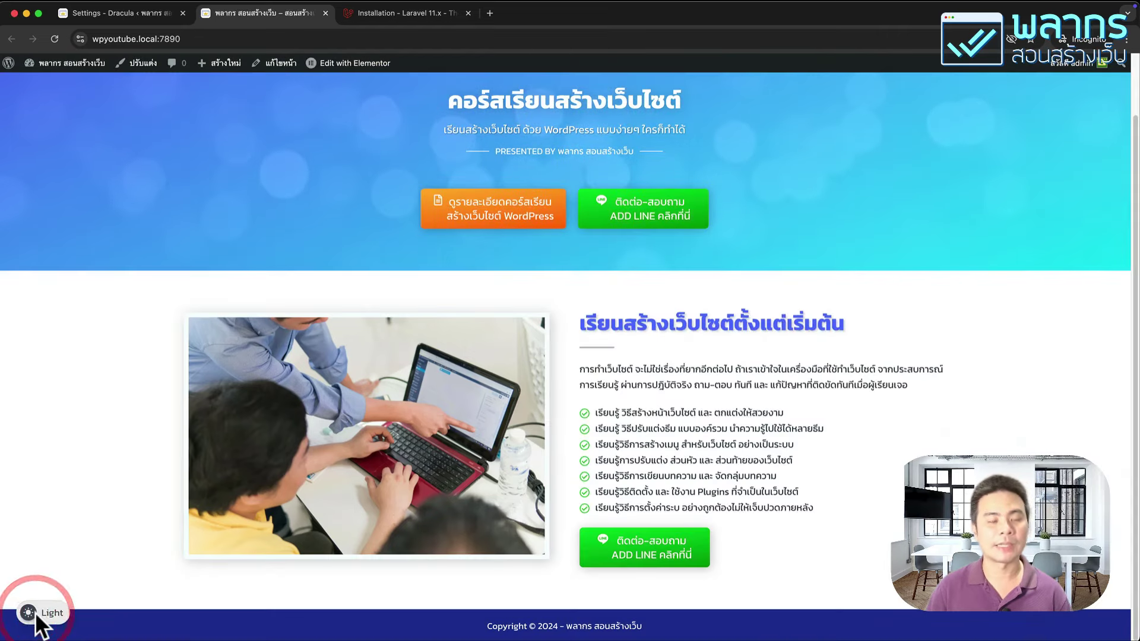
scroll(165, 416, "up", 2)
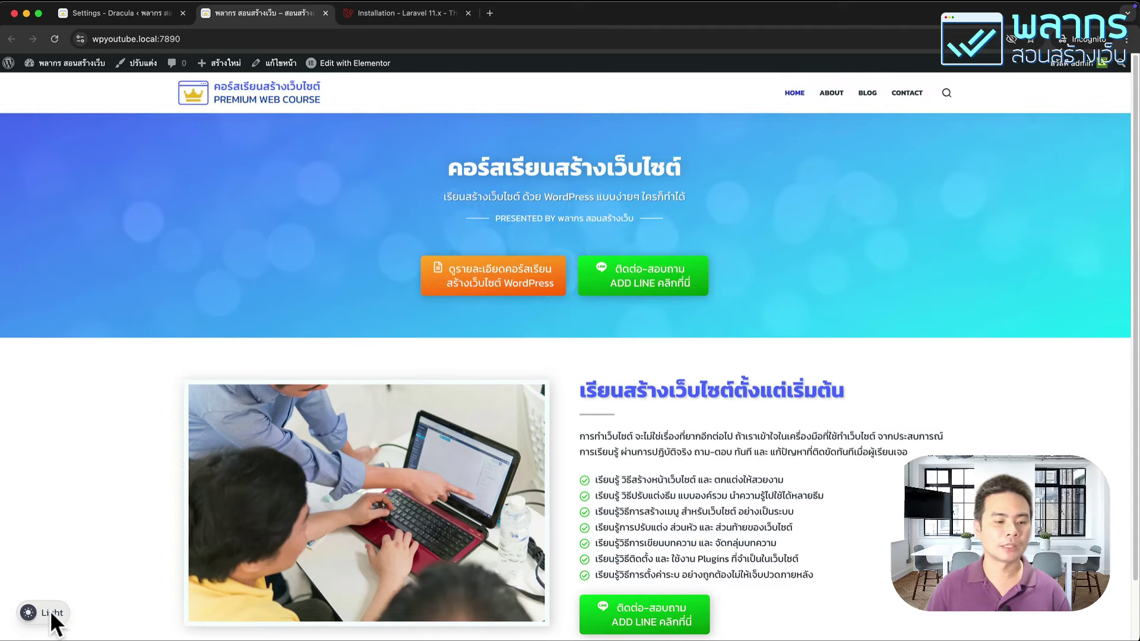
left_click(51, 612)
left_click(50, 612)
left_click(51, 612)
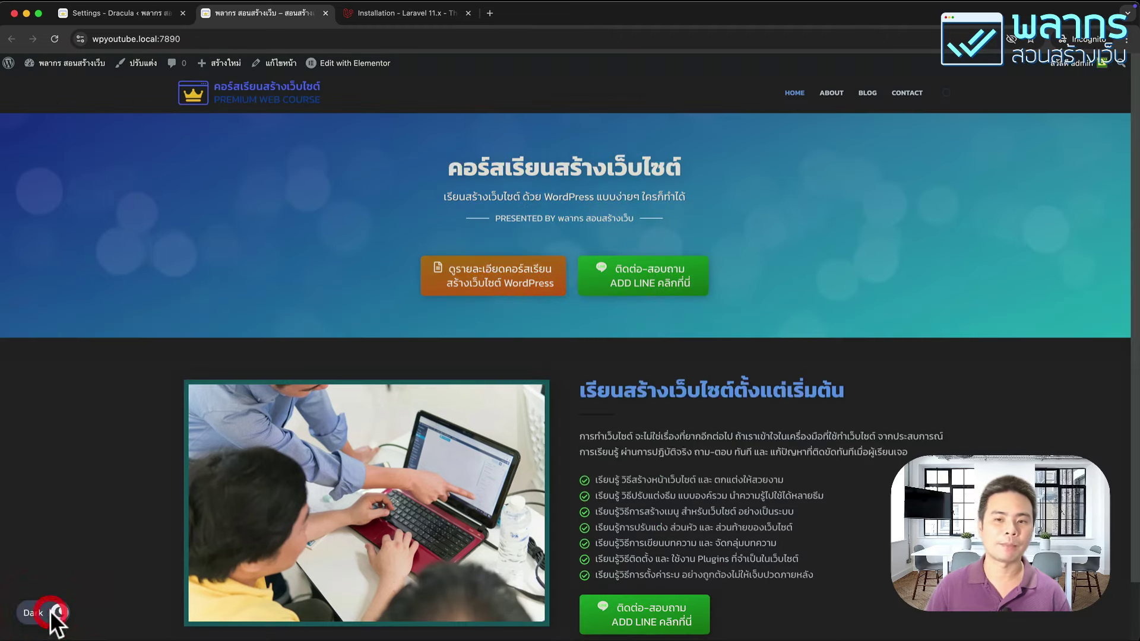
Return the homepage to light mode, set Sepia to 90 in the plugin's Colors Settings and save the changes.
left_click(53, 614)
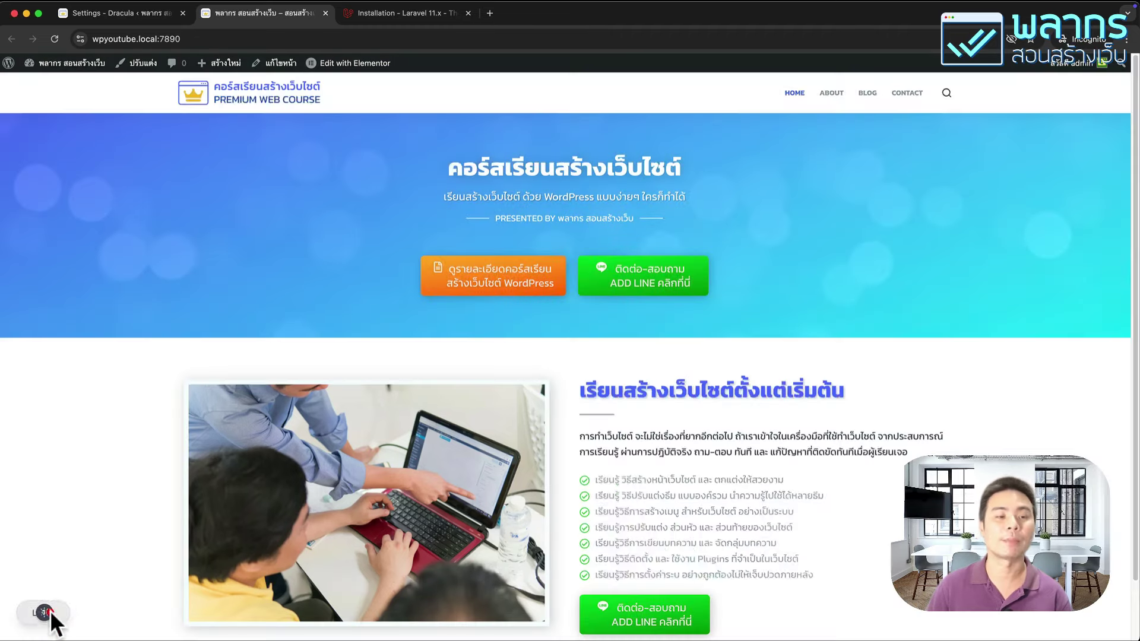
left_click(133, 14)
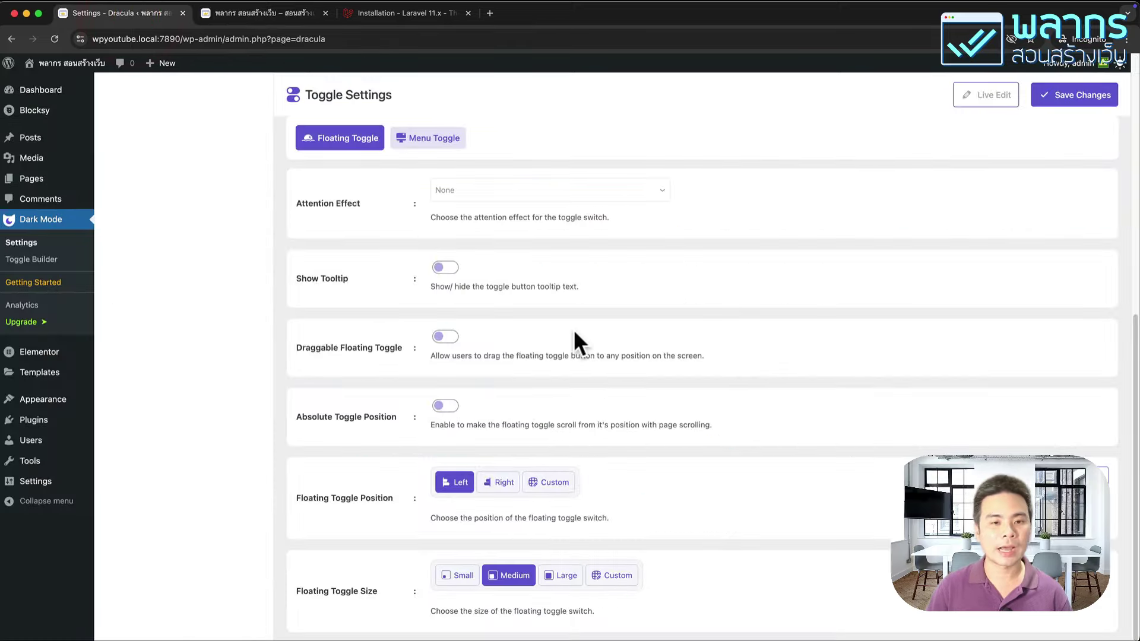
scroll(369, 321, "up", 4)
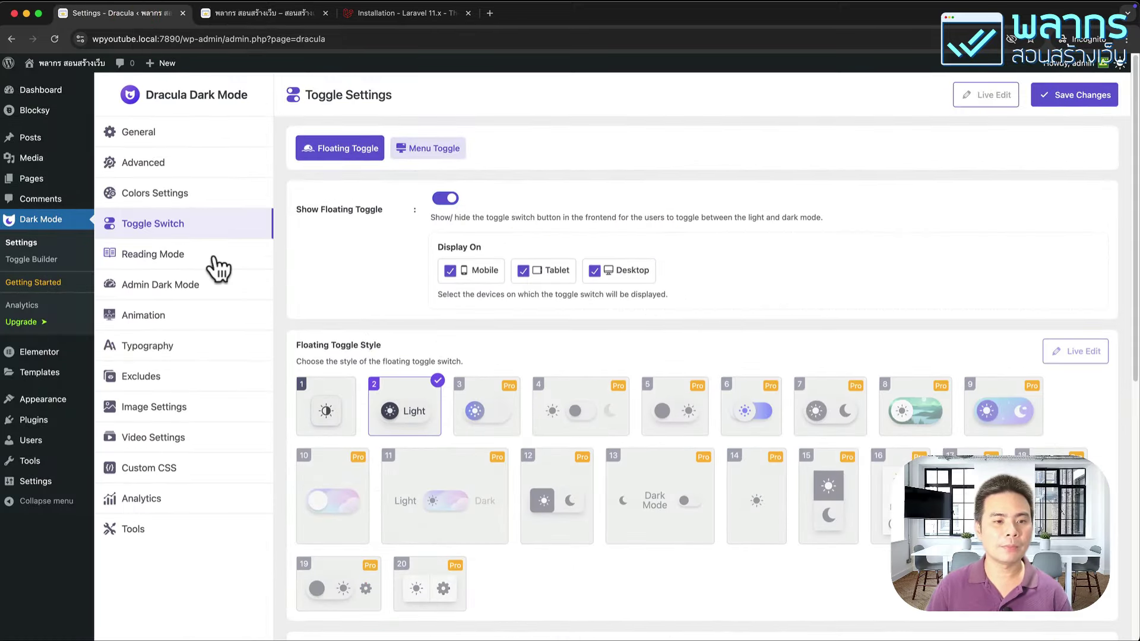
left_click(185, 195)
scroll(674, 359, "down", 2)
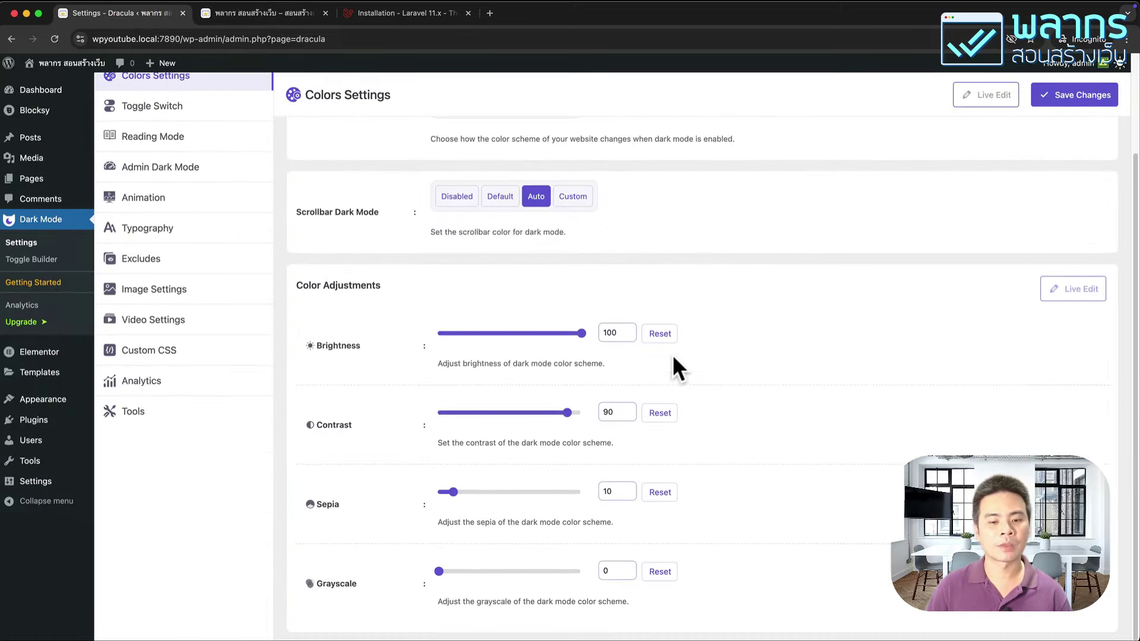
left_click_drag(455, 493, 566, 501)
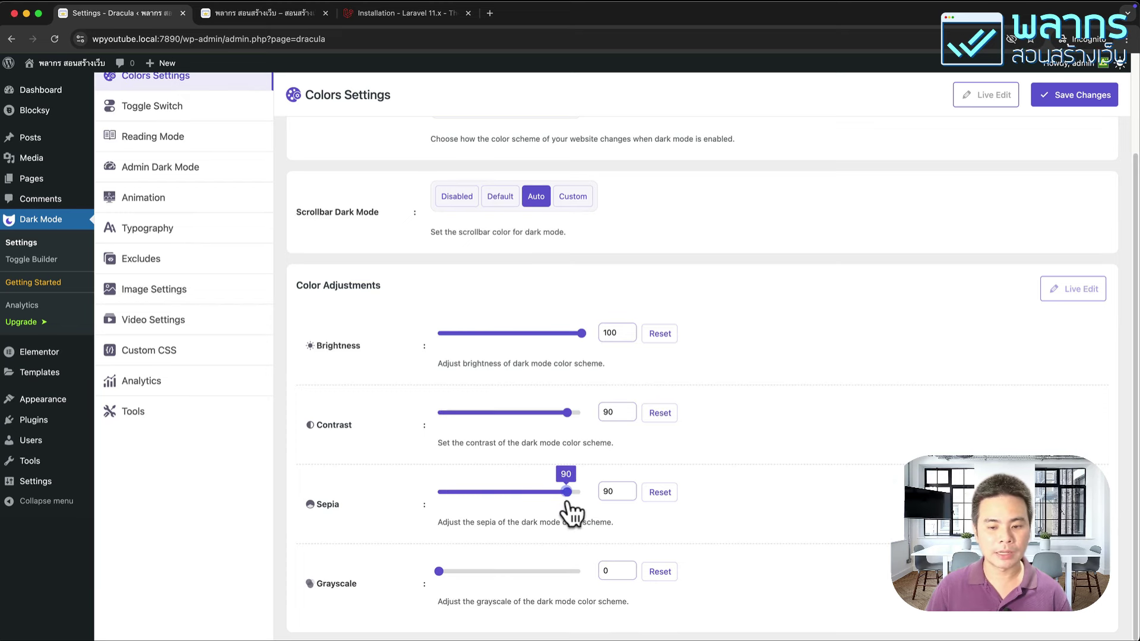
left_click(1075, 102)
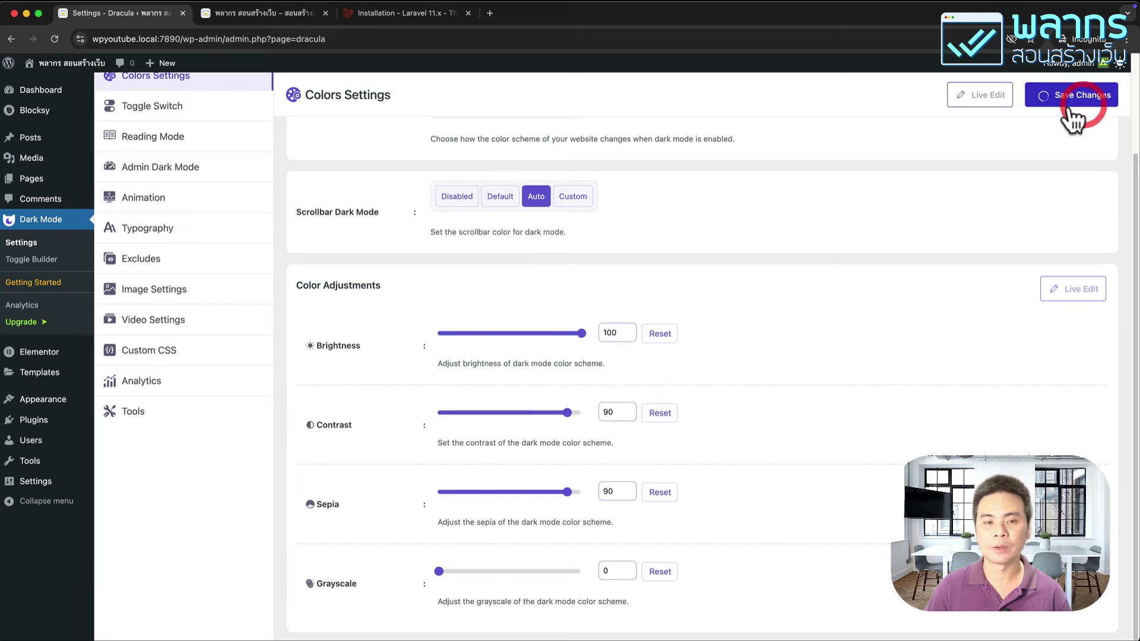
Reload the homepage and compare the sepia-tinted dark mode with light mode, ending in light mode.
left_click(281, 14)
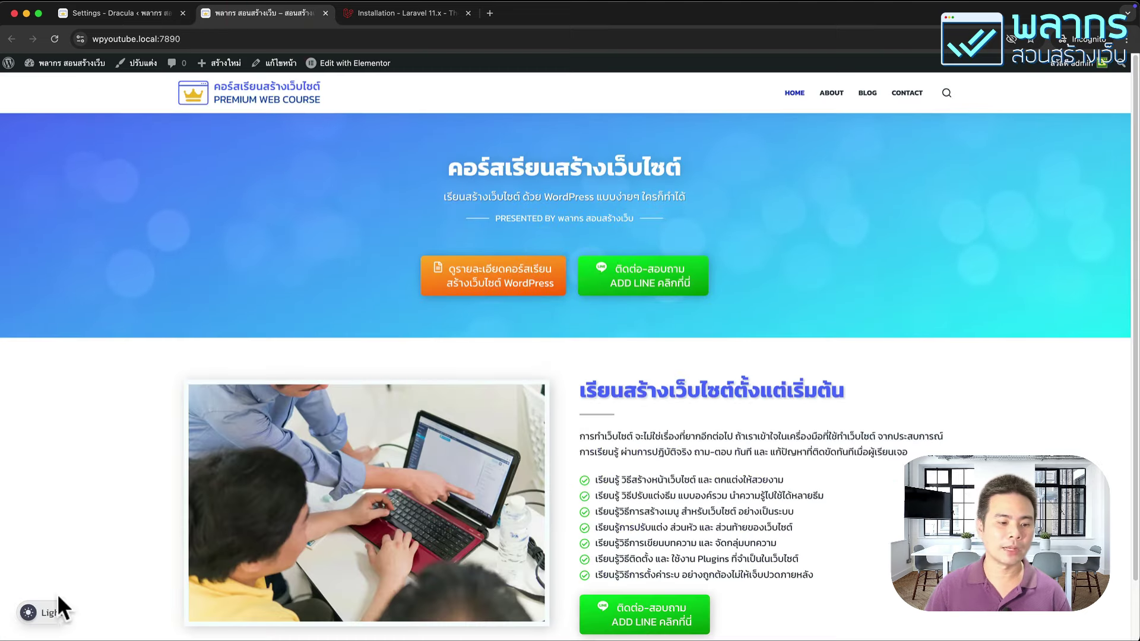
left_click(45, 613)
left_click(46, 615)
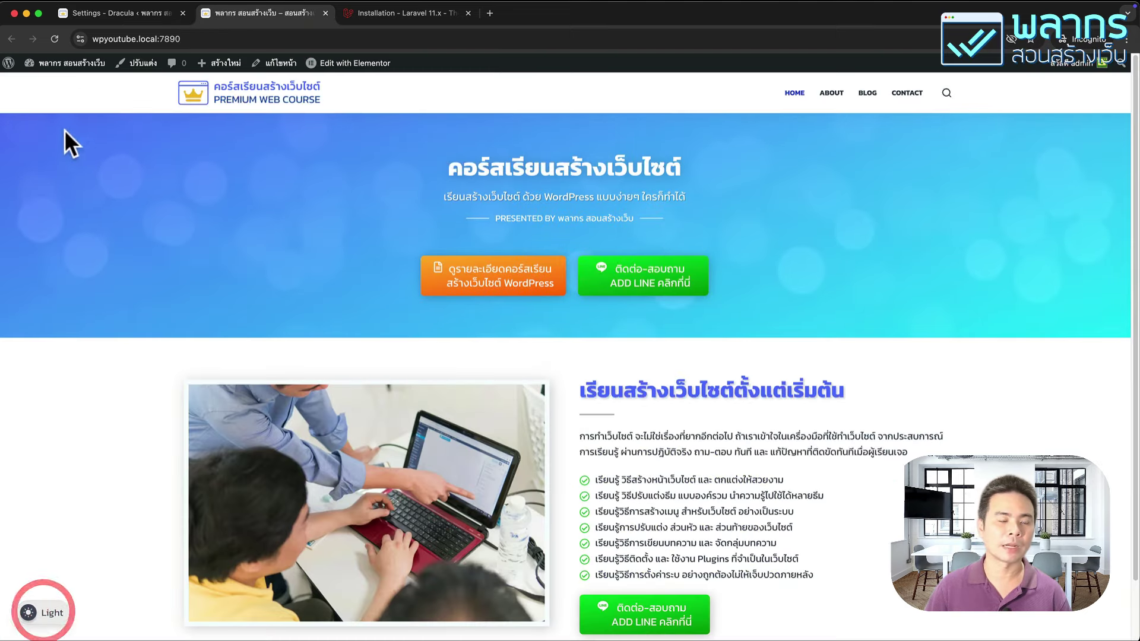
left_click(51, 38)
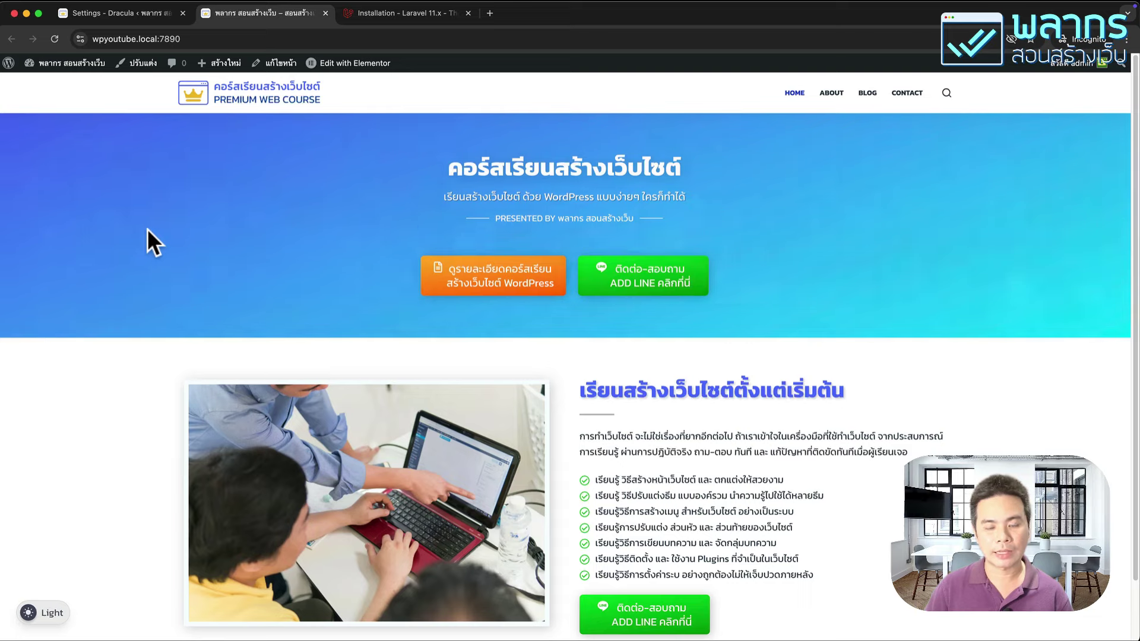
left_click(48, 610)
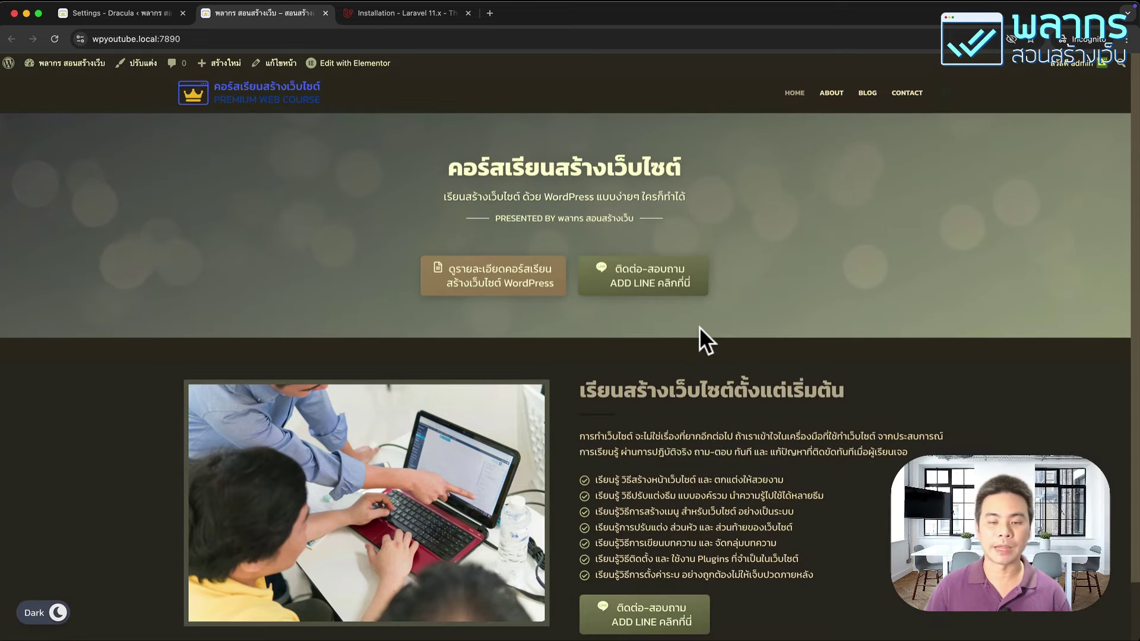
left_click(49, 614)
Set Sepia to 0 and Grayscale to 90 in the dark mode color adjustments and save the changes.
left_click(151, 17)
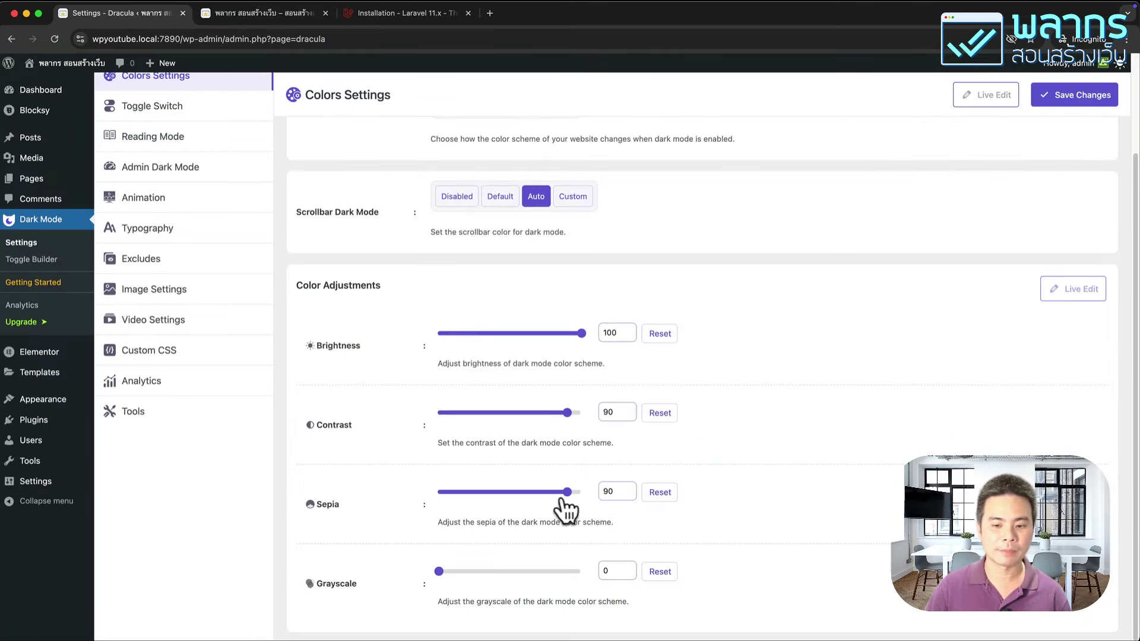
left_click_drag(567, 494, 438, 496)
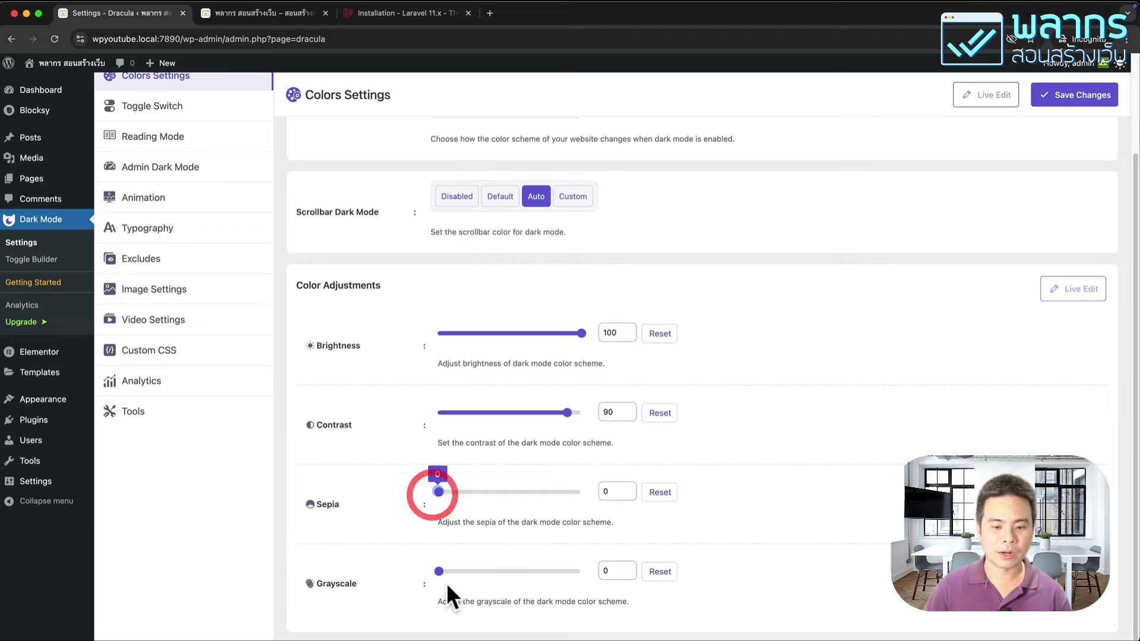
left_click_drag(439, 571, 570, 578)
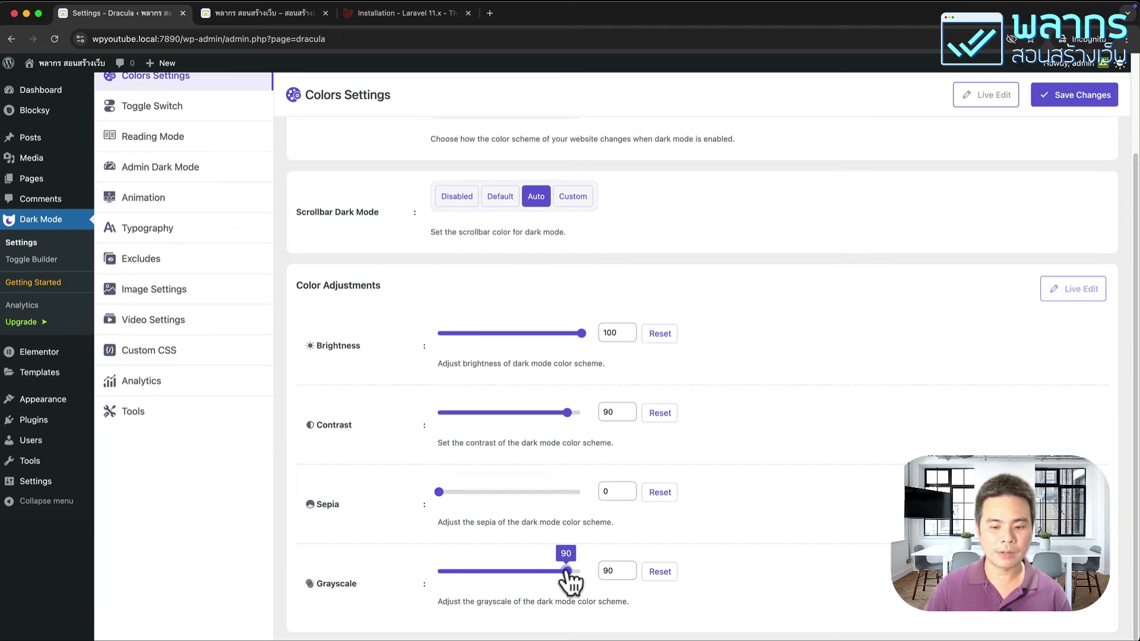
left_click(1086, 98)
Reload the homepage and compare the grayscale dark mode with light mode, ending in light mode.
left_click(259, 14)
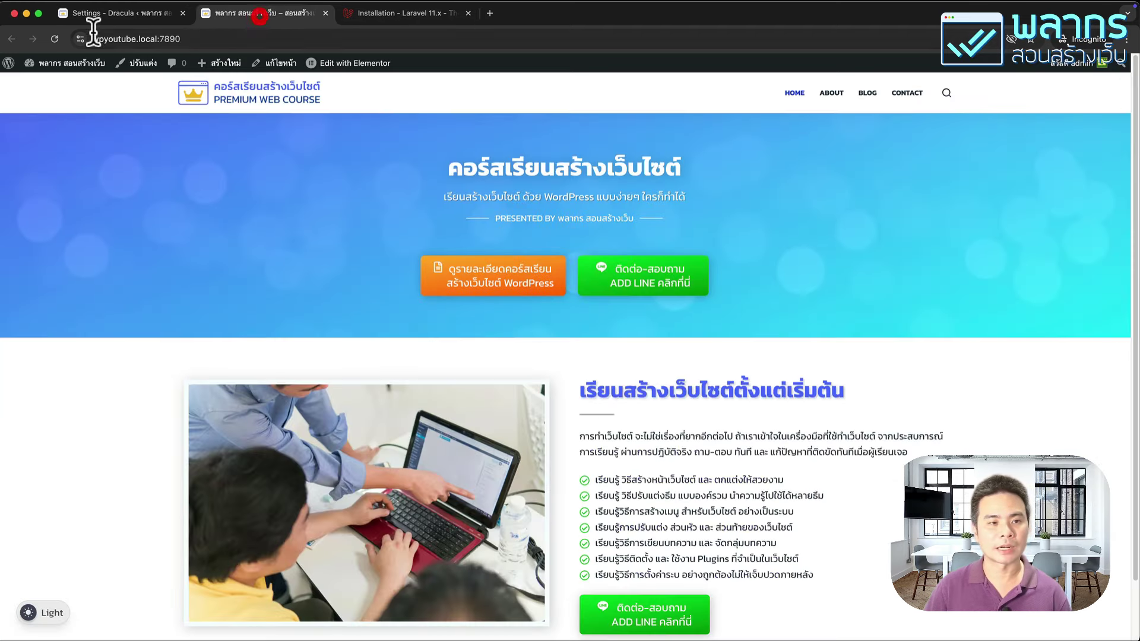
left_click(54, 38)
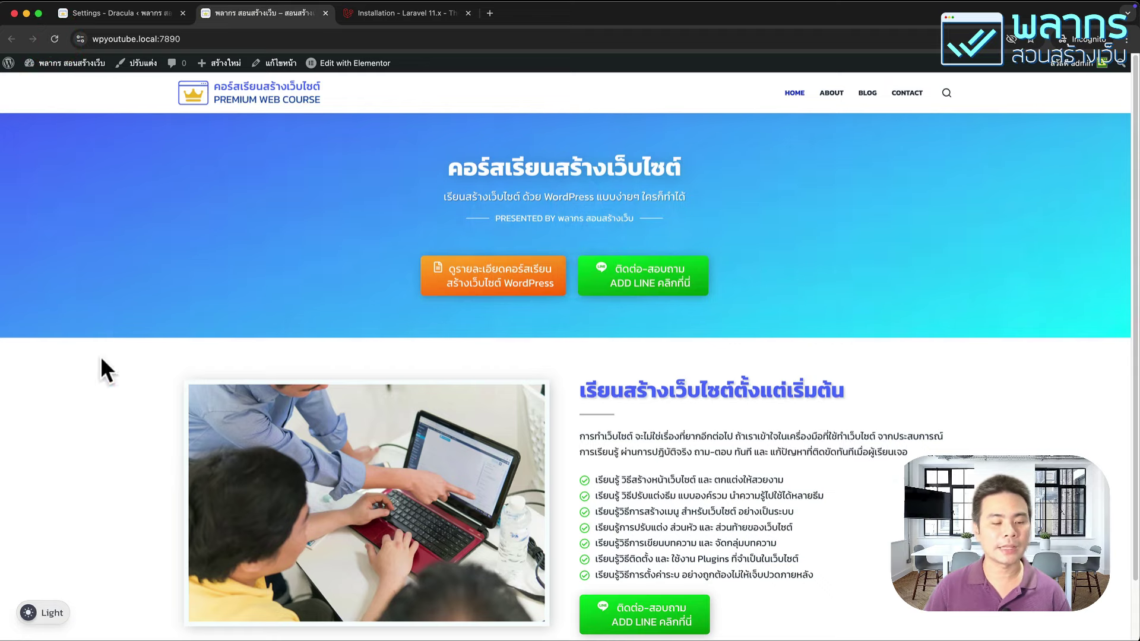
left_click(44, 612)
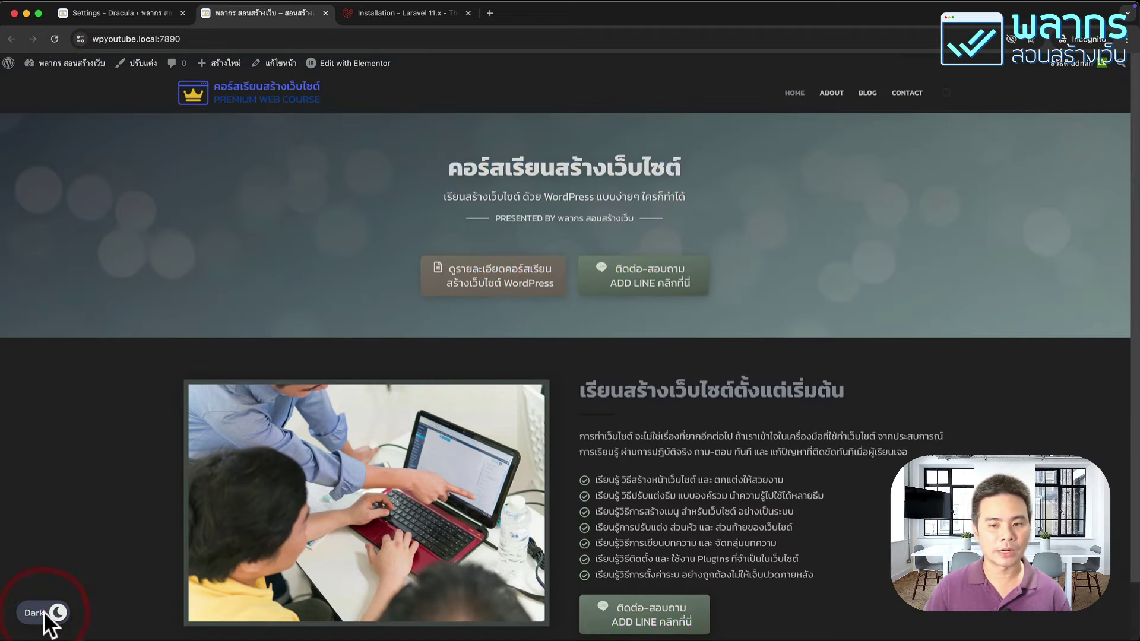
left_click(45, 613)
left_click(45, 613)
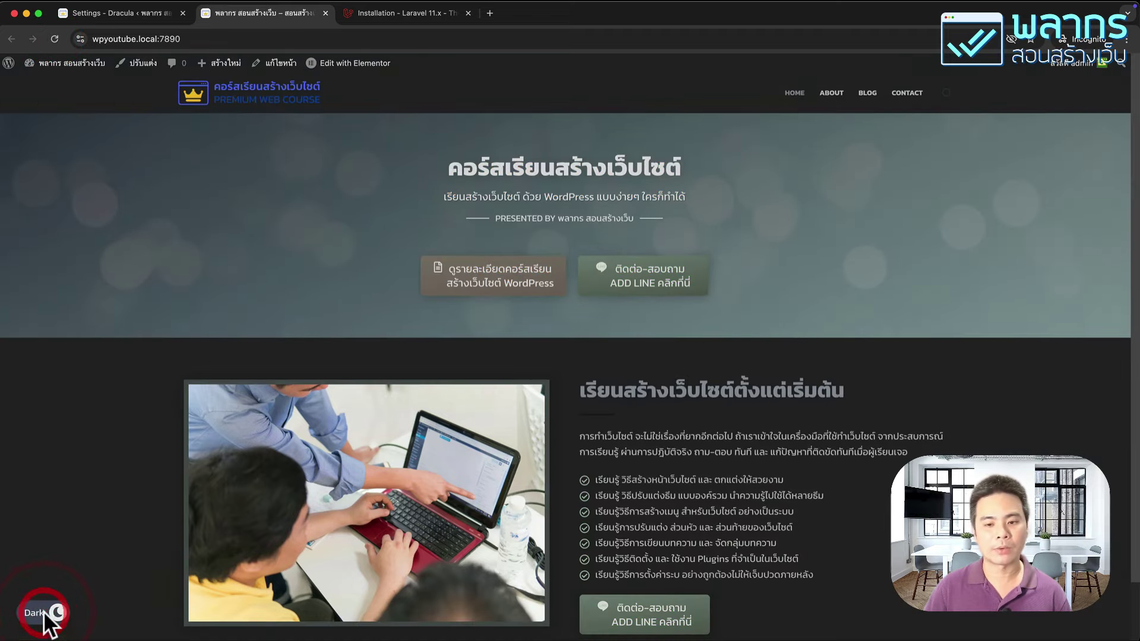
left_click(44, 613)
Set the dark mode Grayscale adjustment to 0 and save the plugin settings.
left_click(120, 12)
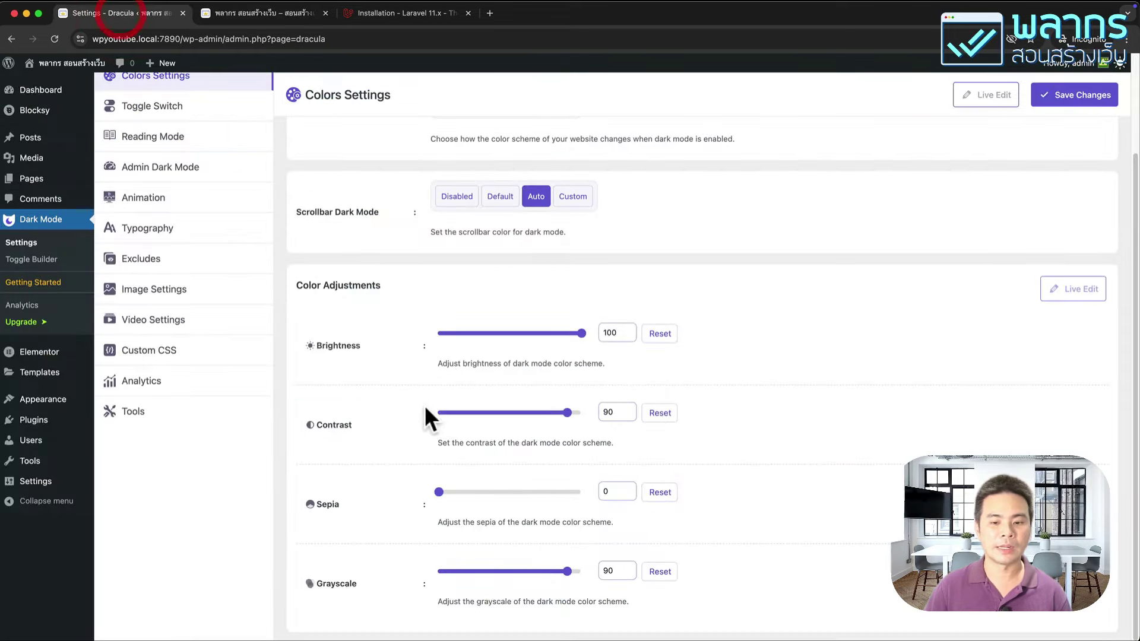
left_click_drag(556, 575, 437, 585)
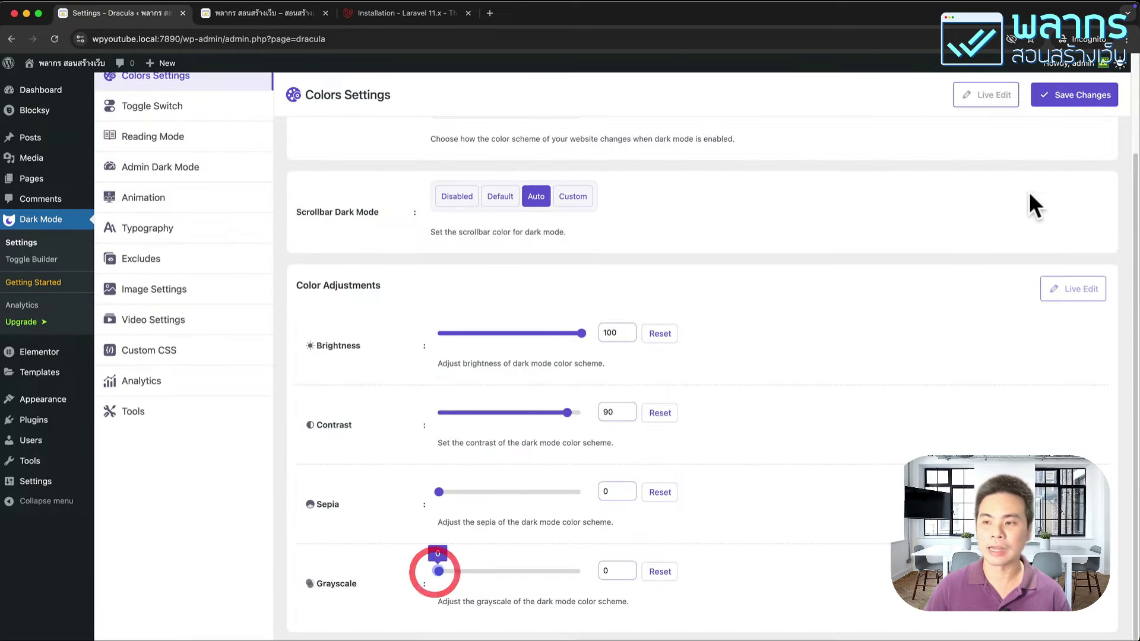
left_click(1072, 96)
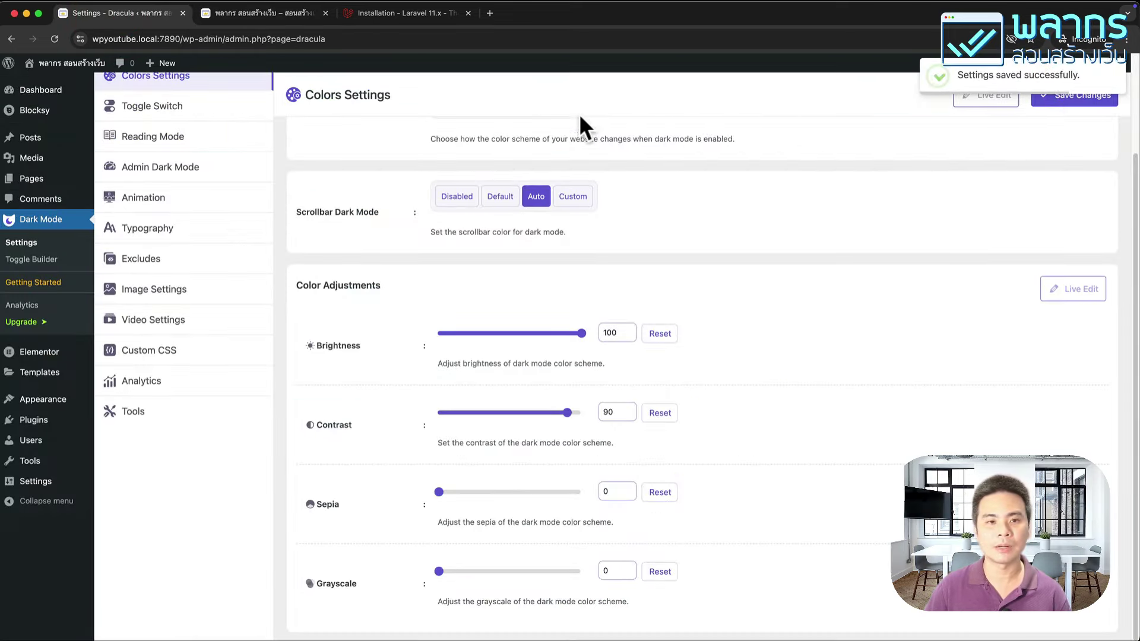
Reload the homepage and switch repeatedly between light and dark to check the colors without sepia or grayscale, ending in light mode.
left_click(261, 12)
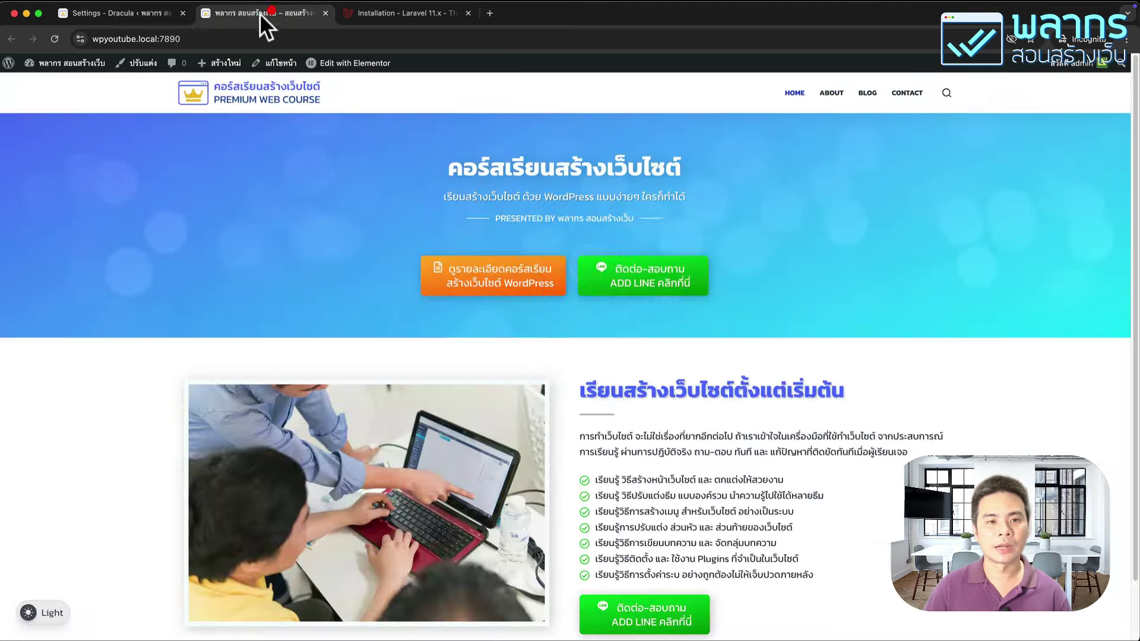
left_click(49, 35)
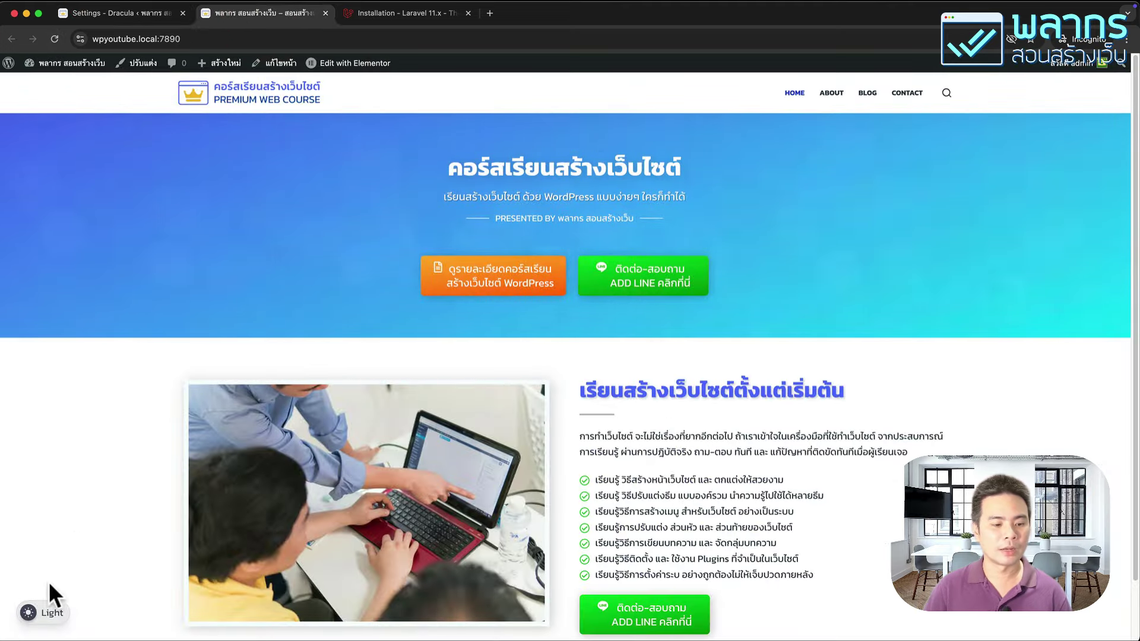
left_click(35, 610)
left_click(36, 614)
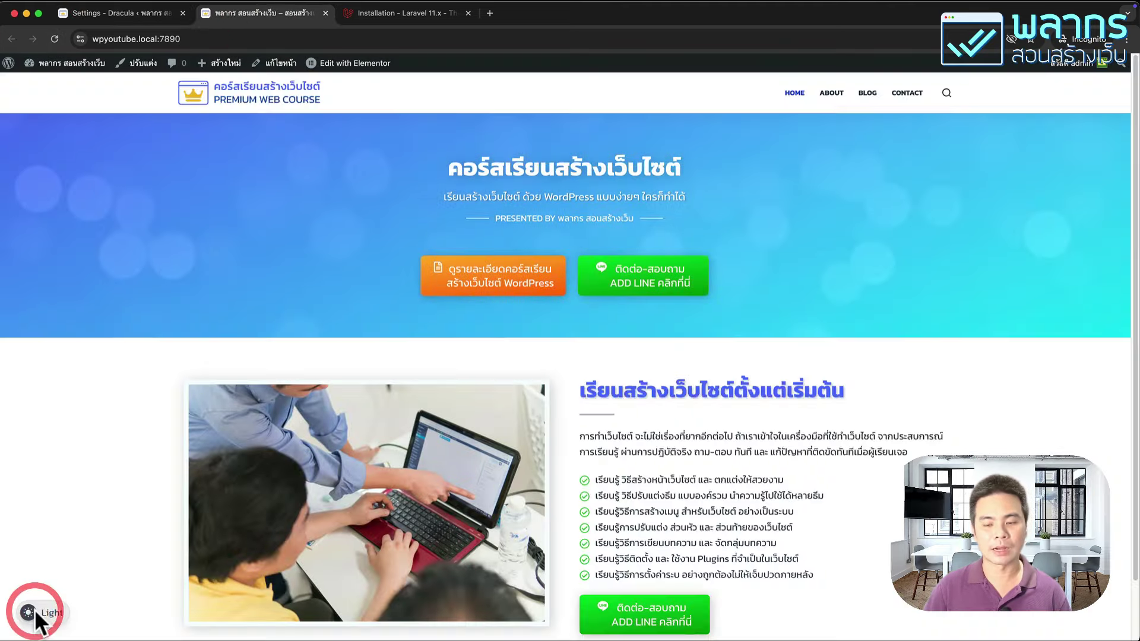
left_click(34, 614)
left_click(34, 614)
left_click(35, 614)
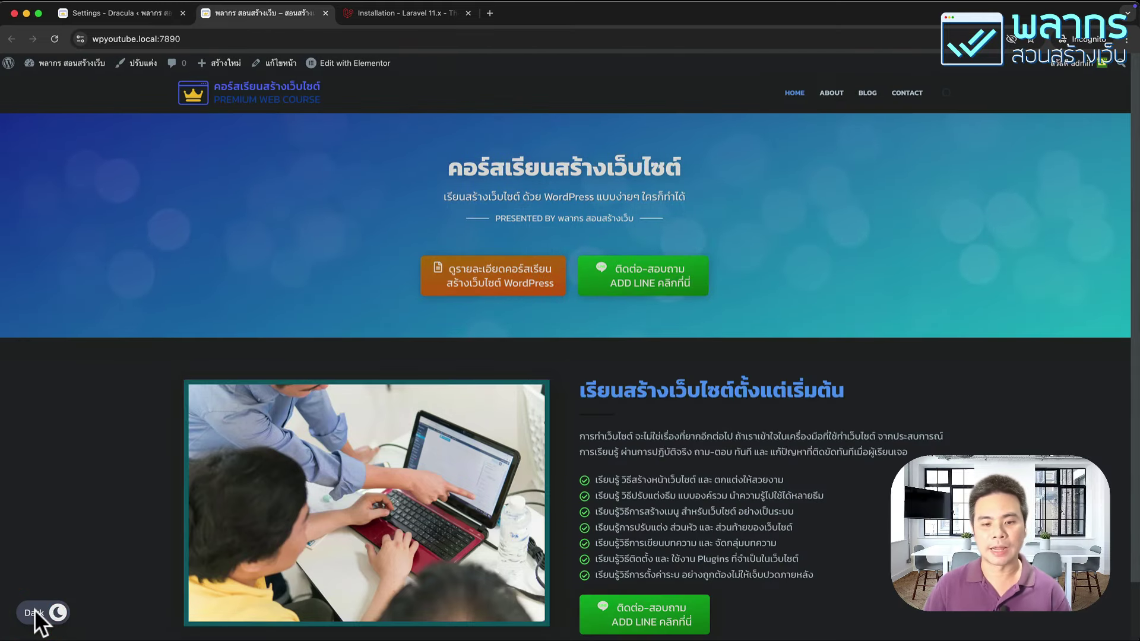
left_click(35, 613)
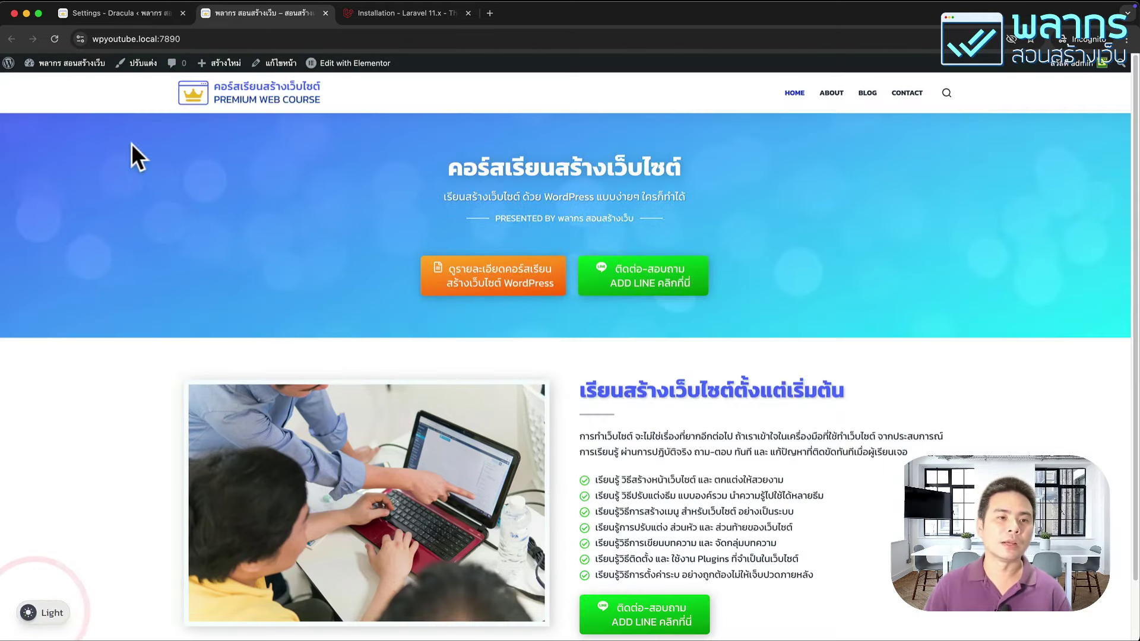
Switch the Dark Mode Color Scheme to Presets with the Default color preset and save the changes.
left_click(133, 14)
scroll(707, 280, "up", 3)
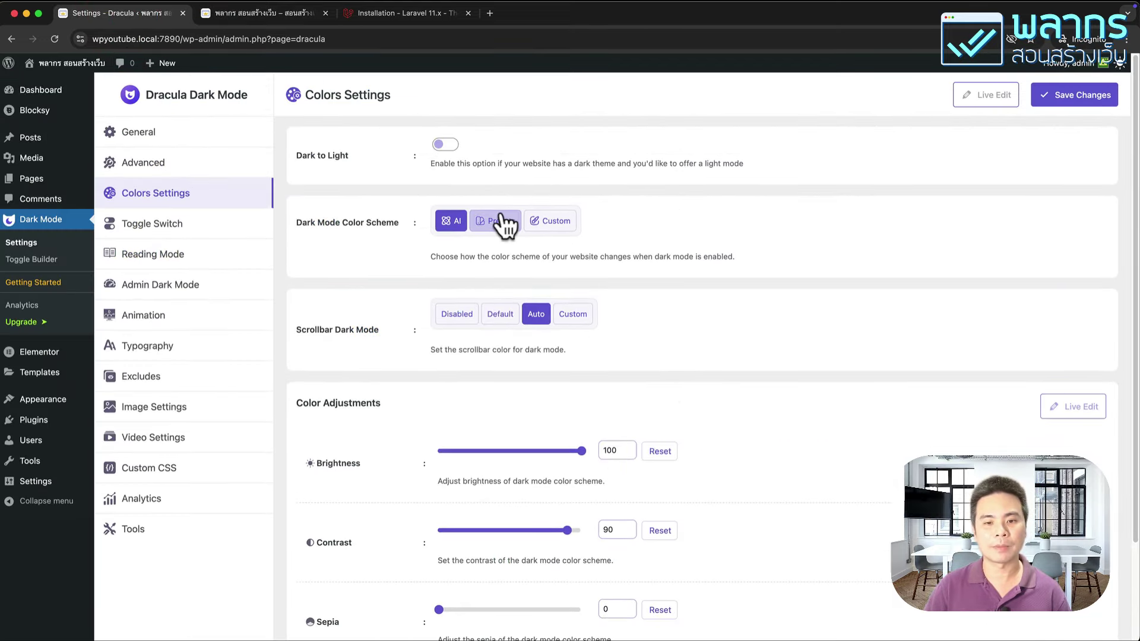
left_click(502, 222)
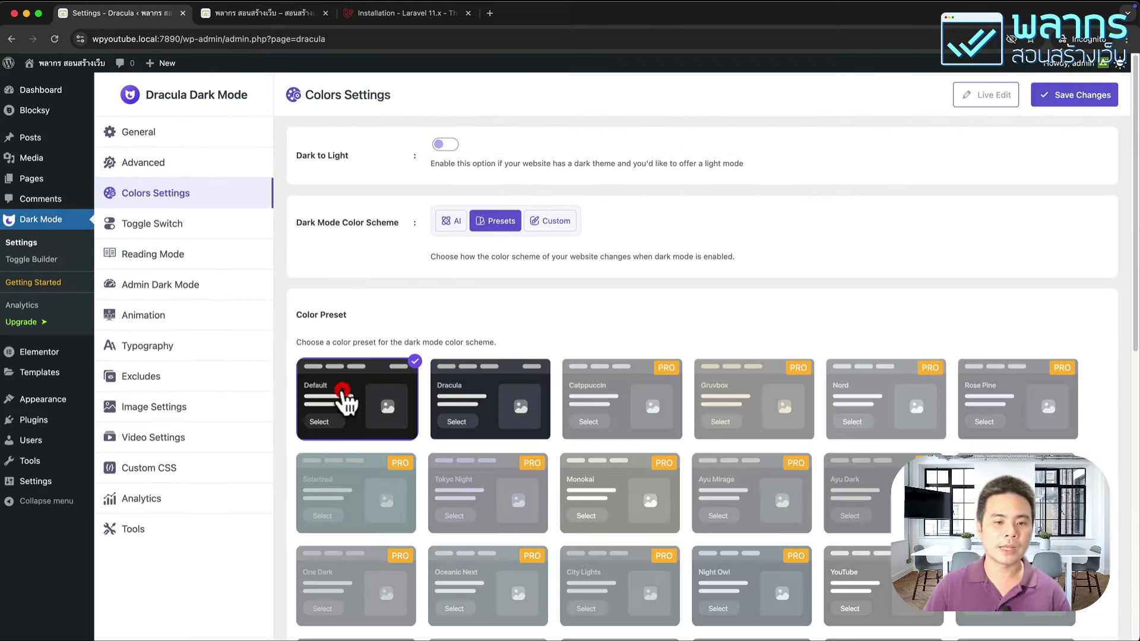
left_click(1084, 100)
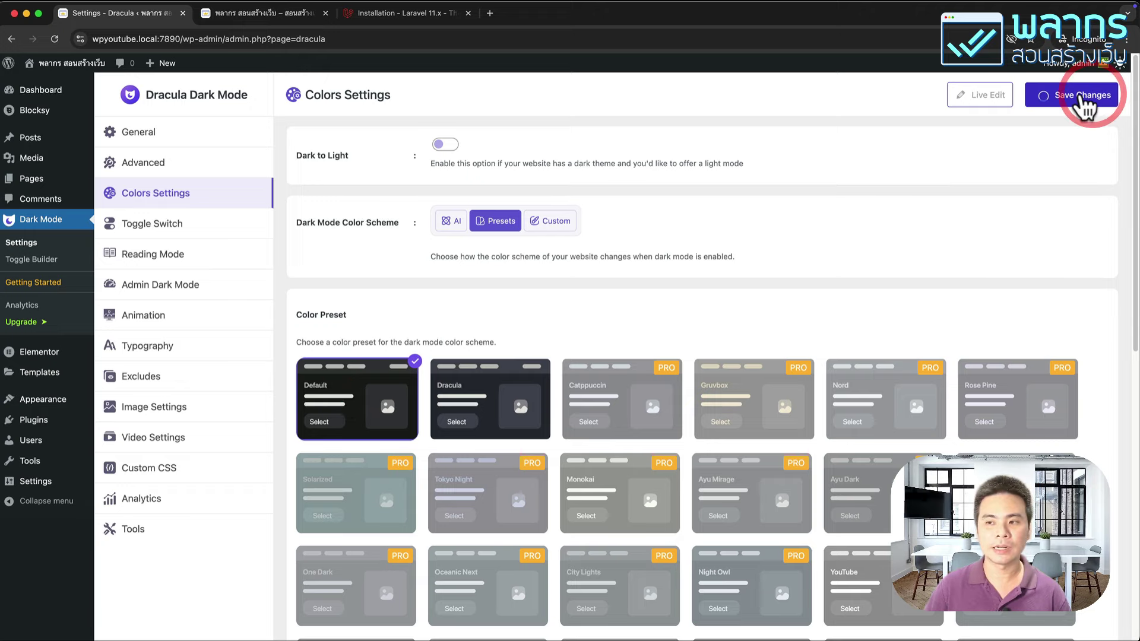
Reload the homepage and turn on dark mode to inspect the Default color preset.
left_click(254, 17)
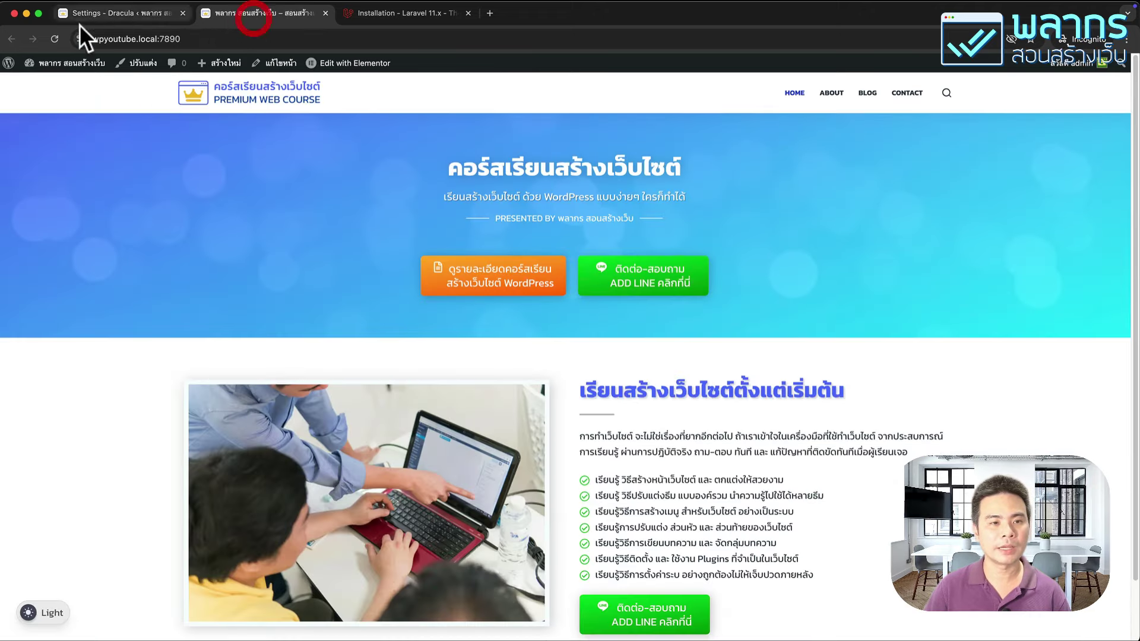
left_click(52, 38)
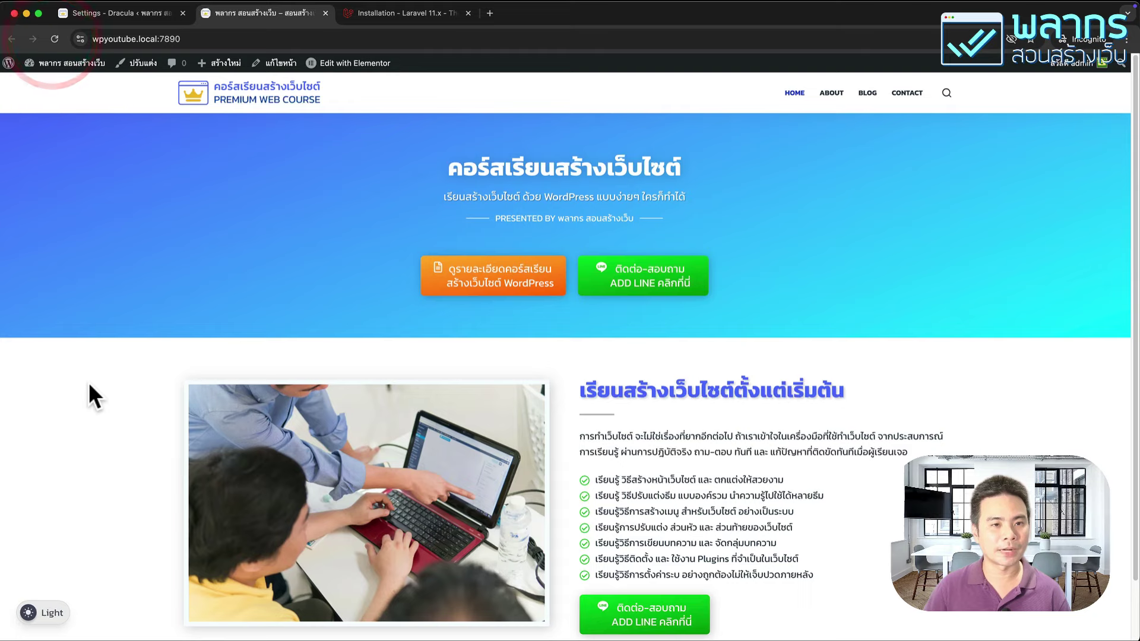
left_click(42, 605)
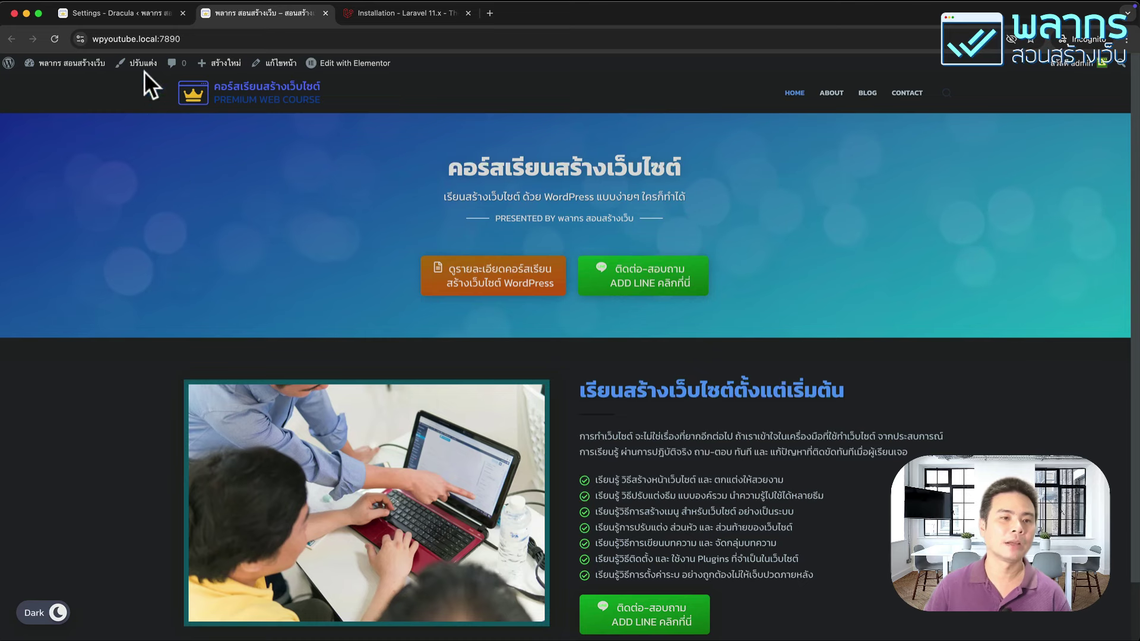
Choose the Dracula color preset for the dark mode color scheme and save the changes.
left_click(141, 13)
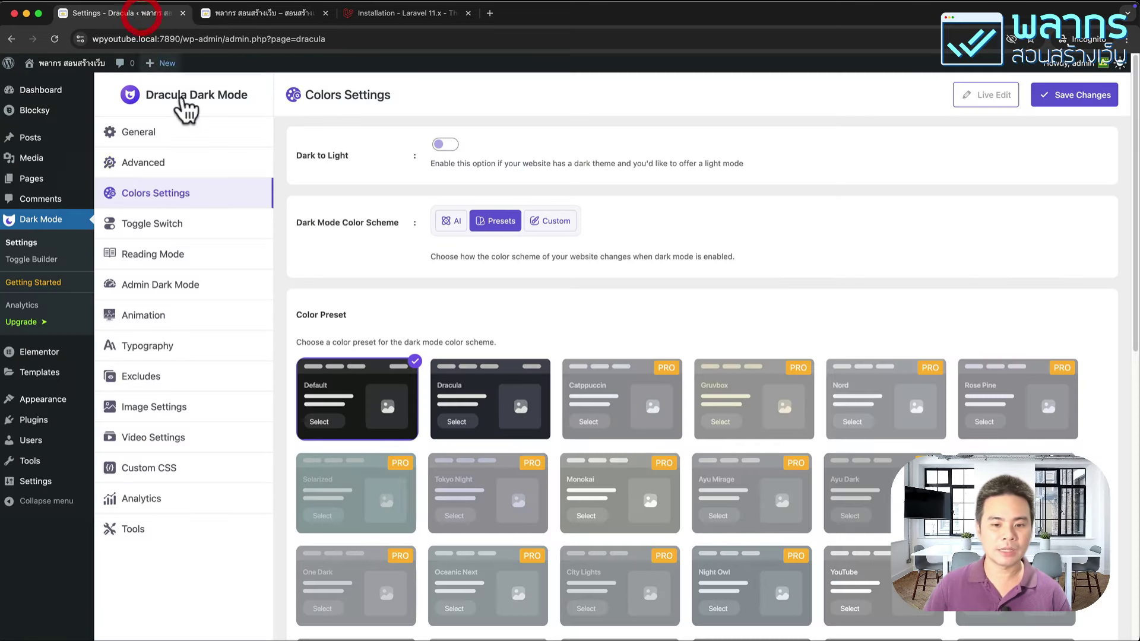
left_click(497, 402)
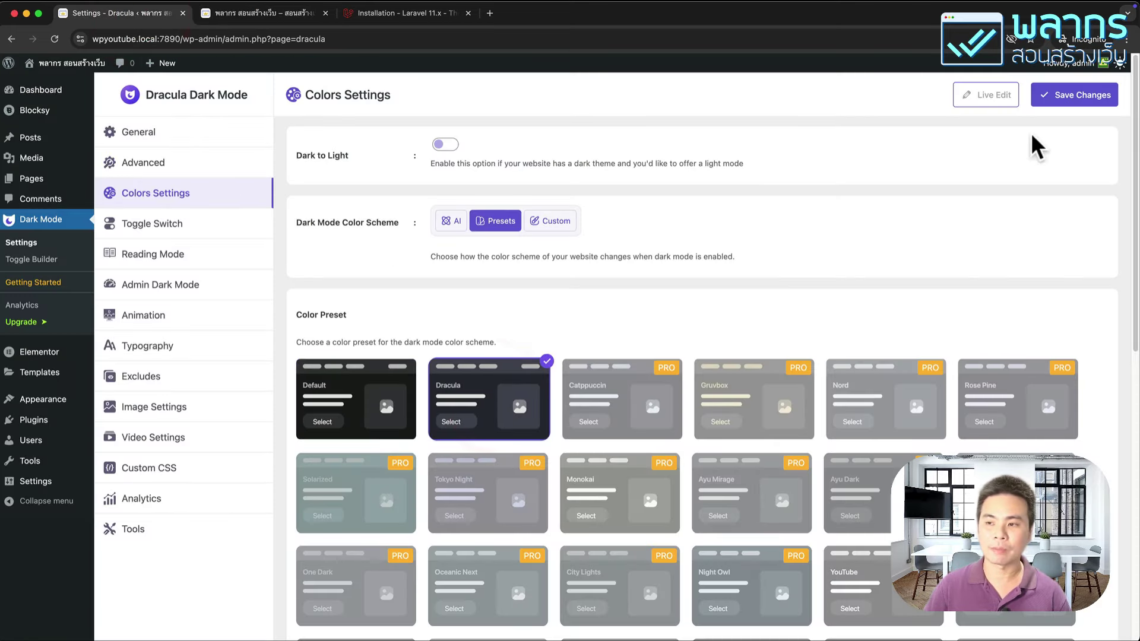
left_click(1072, 100)
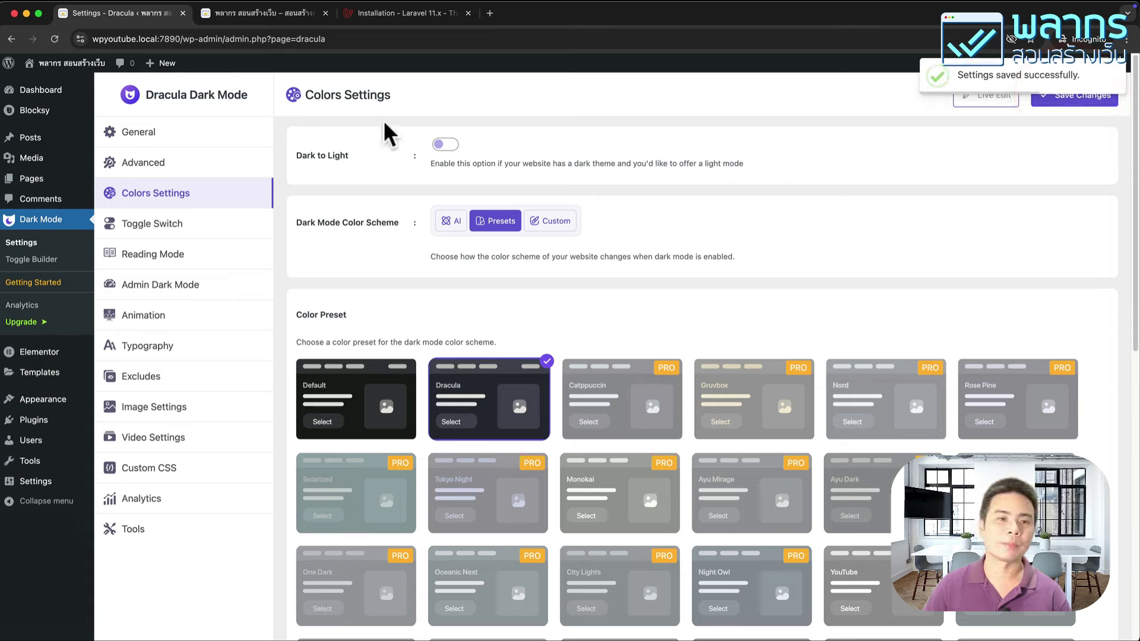
Return the homepage to light mode, reload it and turn on dark mode to inspect the Dracula color preset down the page.
left_click(266, 19)
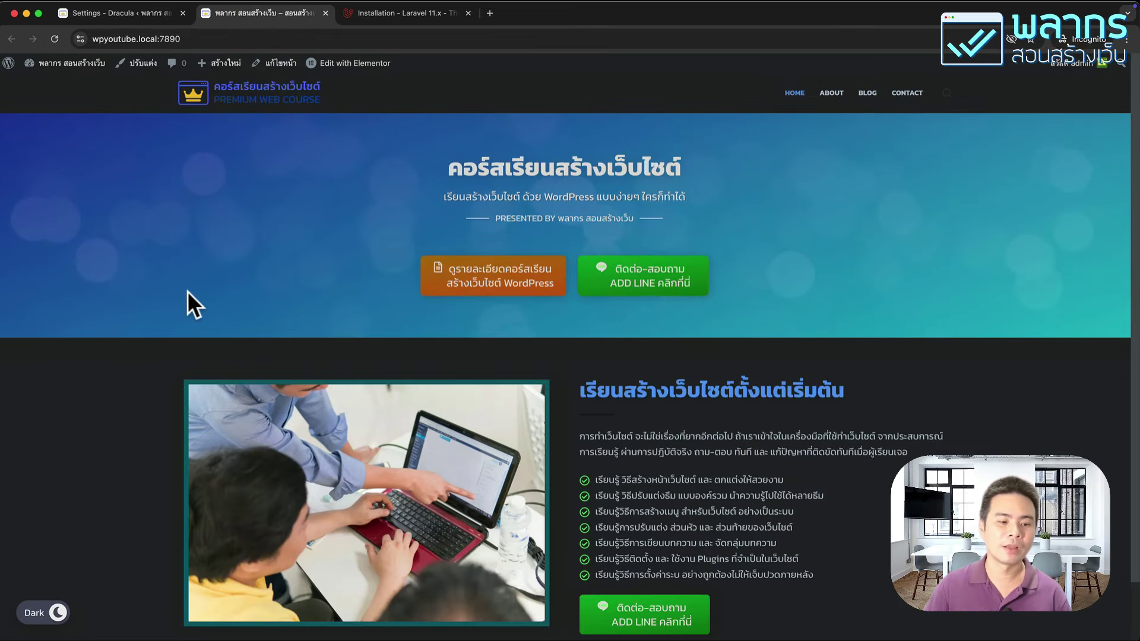
left_click(48, 612)
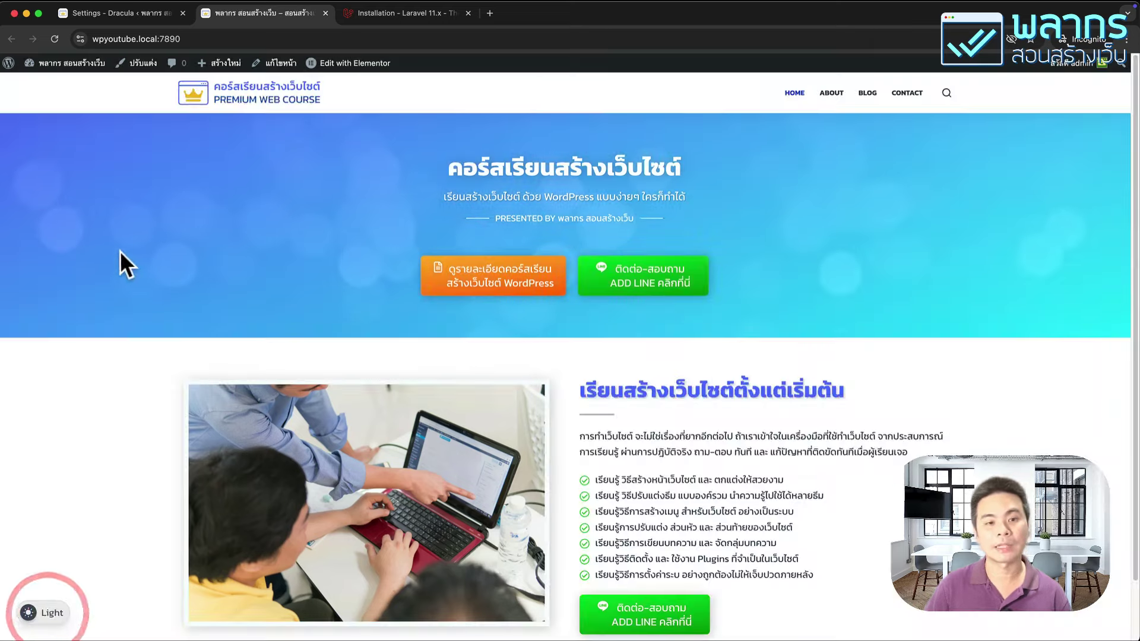
left_click(55, 39)
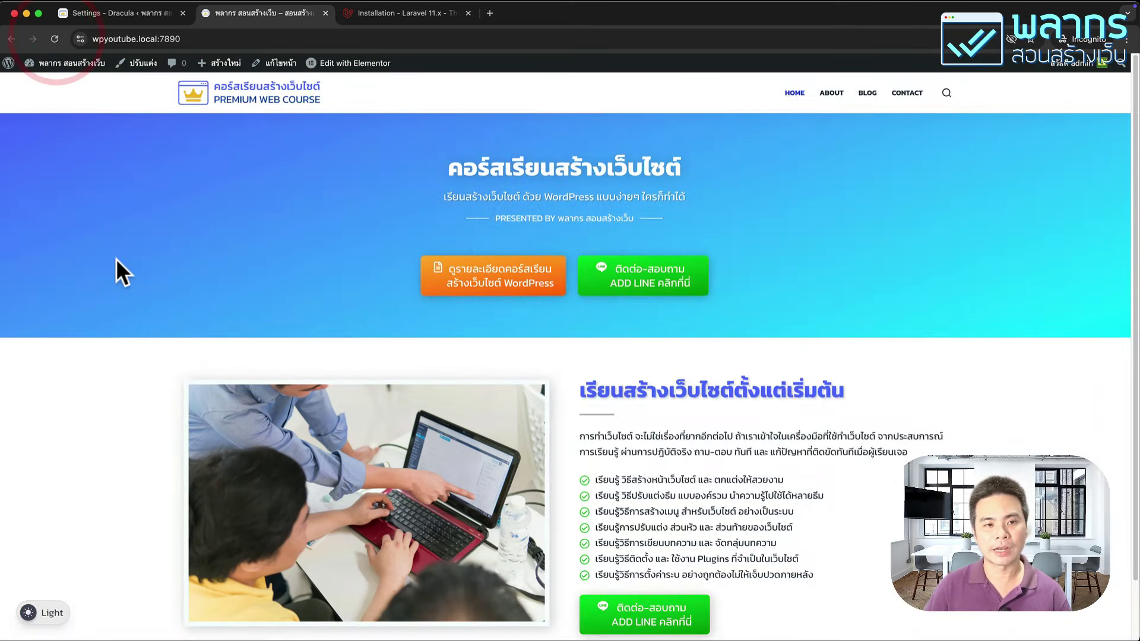
left_click(43, 613)
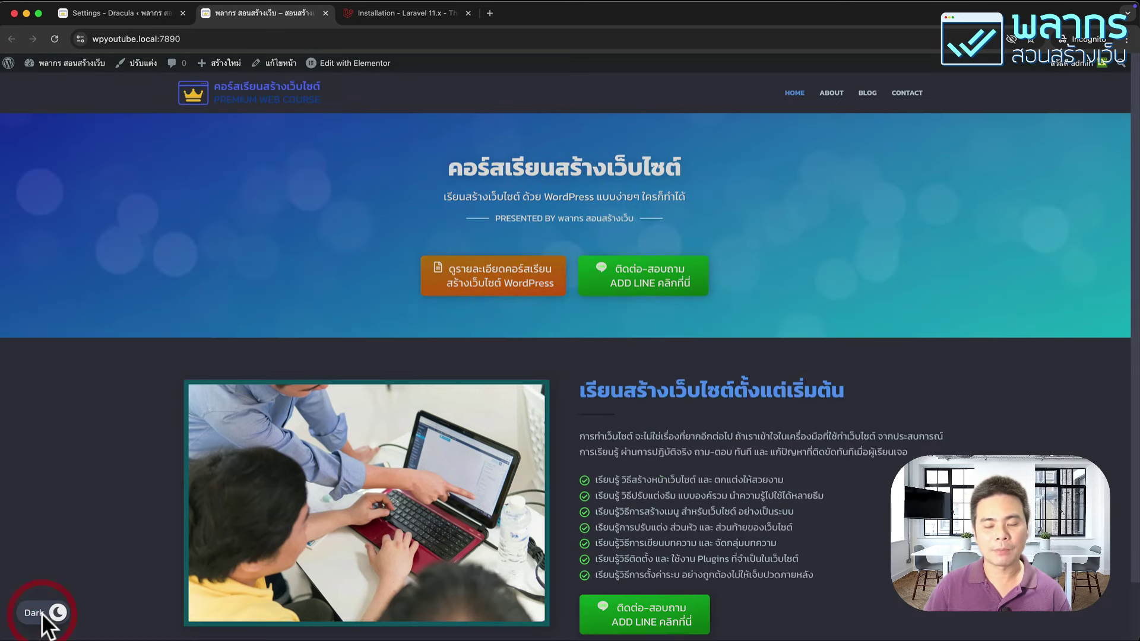
scroll(43, 562, "down", 2)
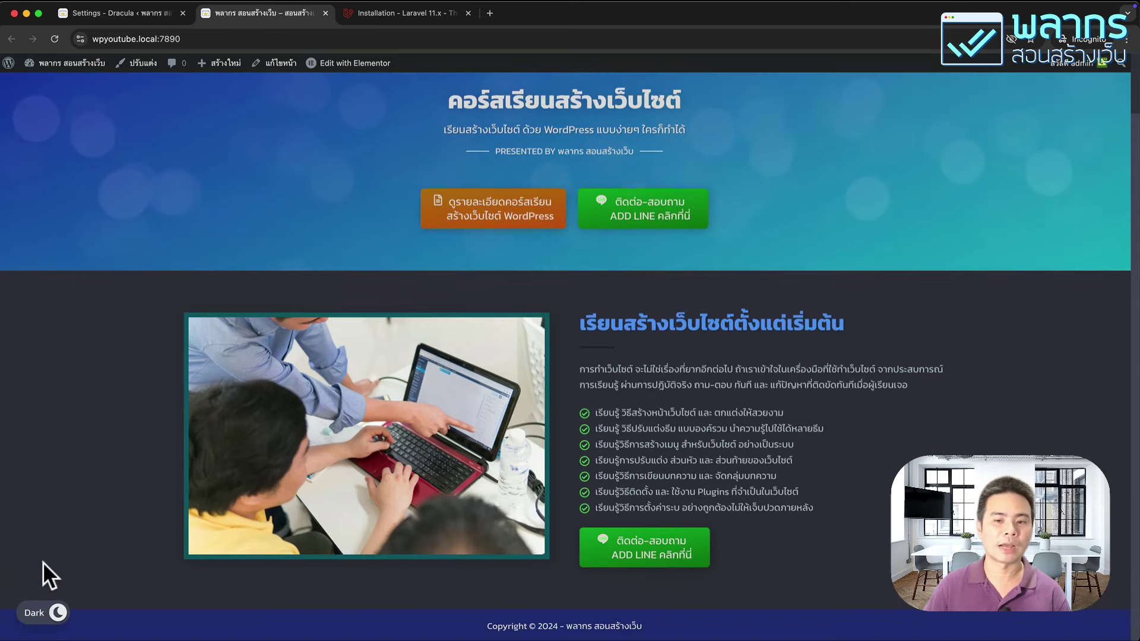
scroll(43, 562, "up", 2)
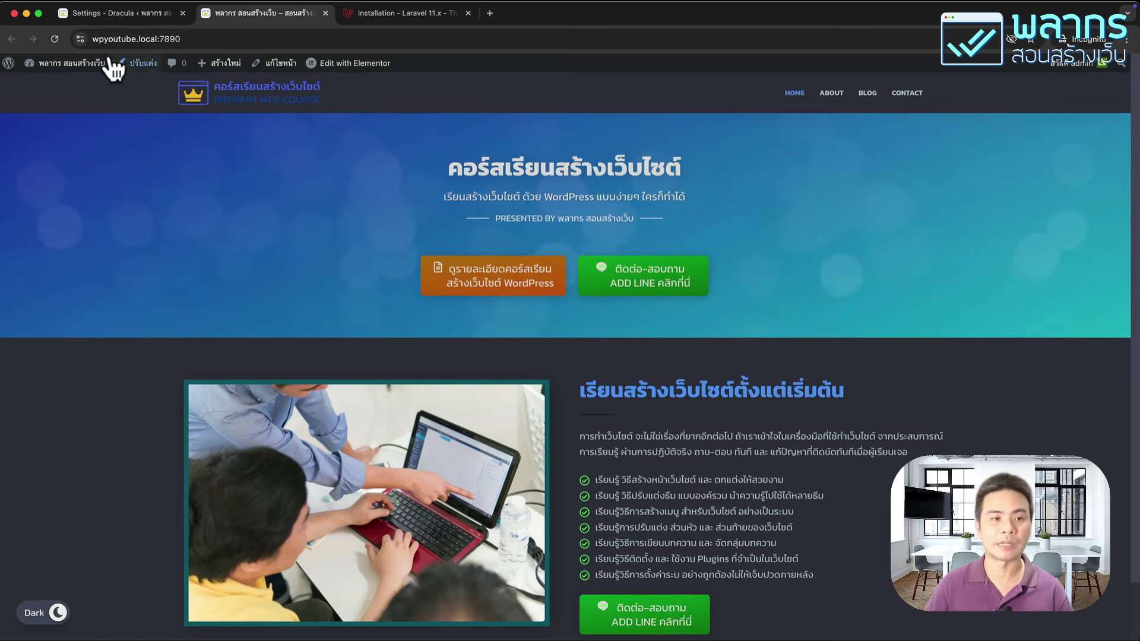
In the Toggle Switch settings, enable Display Toggle In Menu for main-menu and save the changes.
left_click(108, 17)
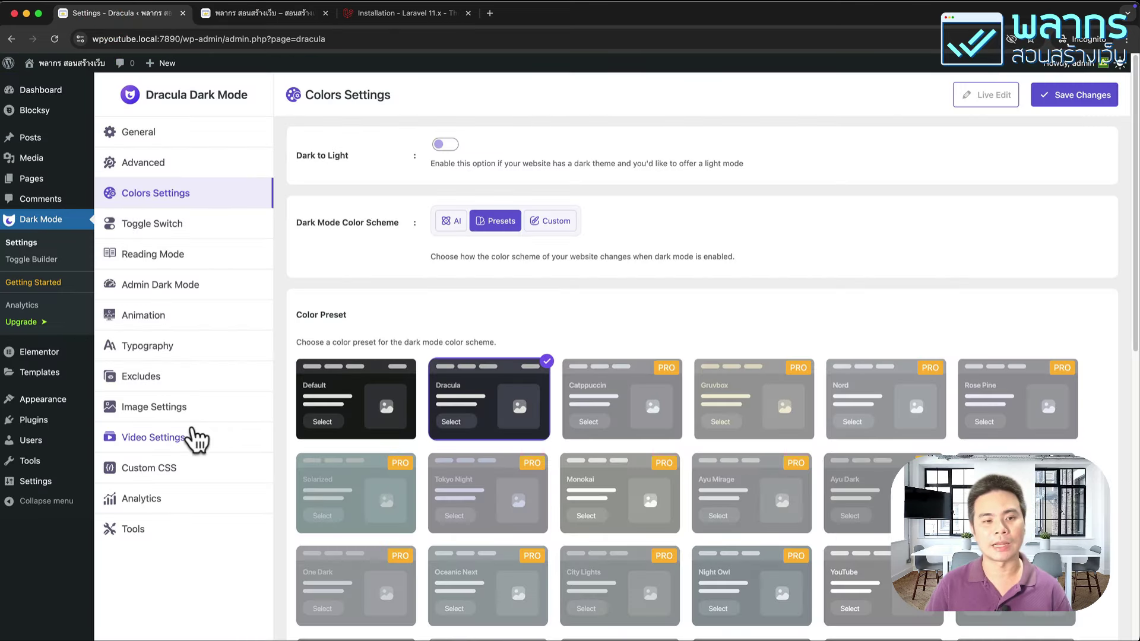
left_click(220, 233)
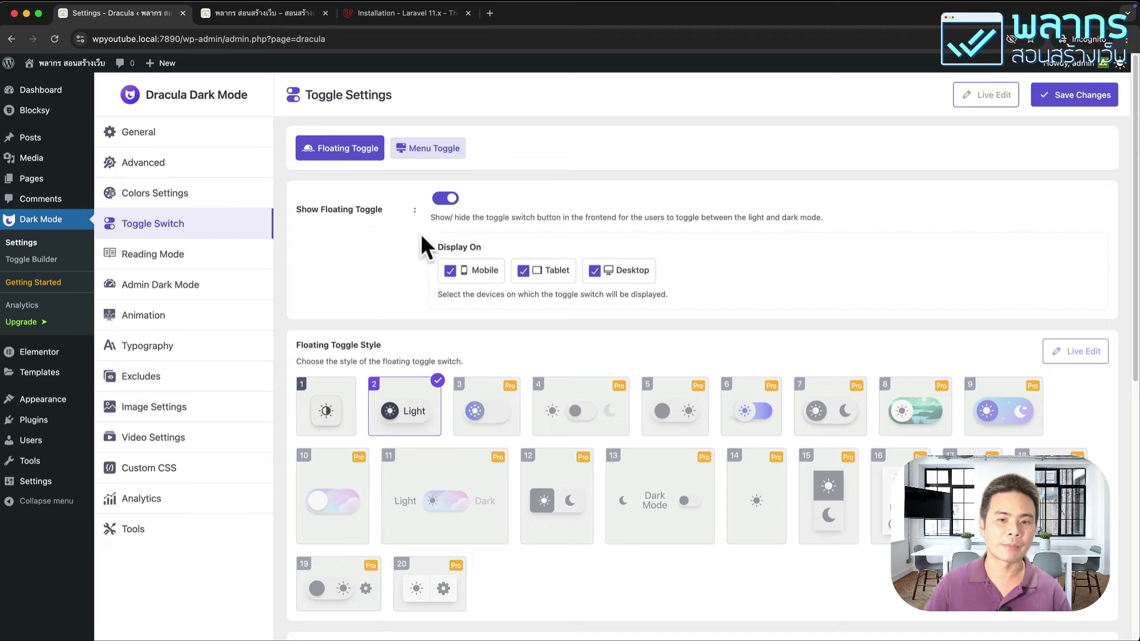
left_click(415, 159)
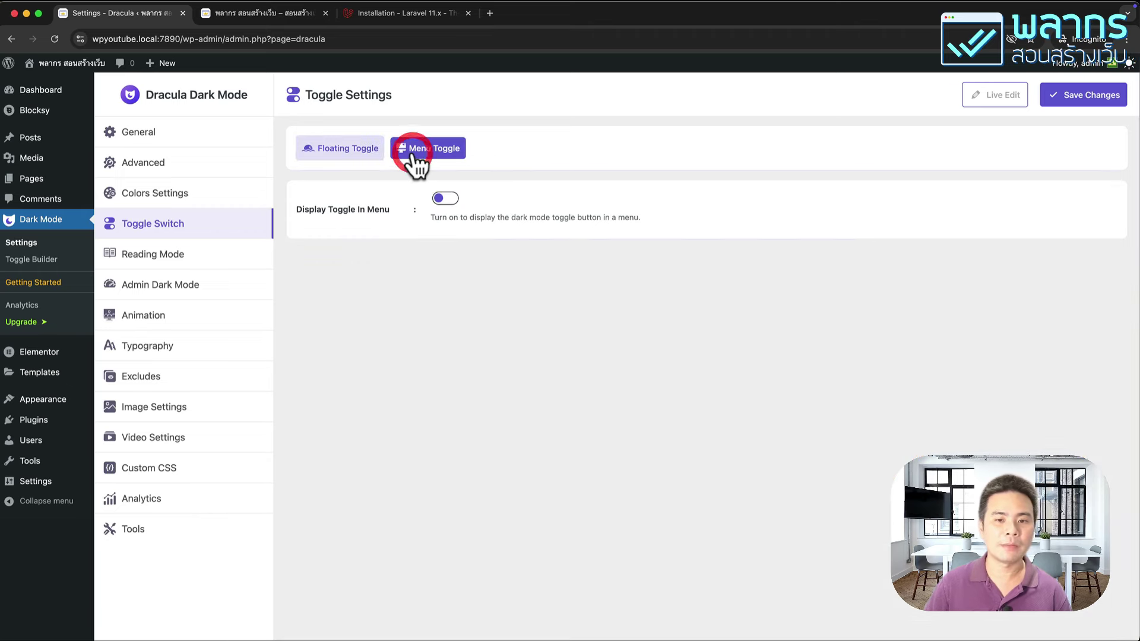
left_click(446, 199)
left_click(657, 271)
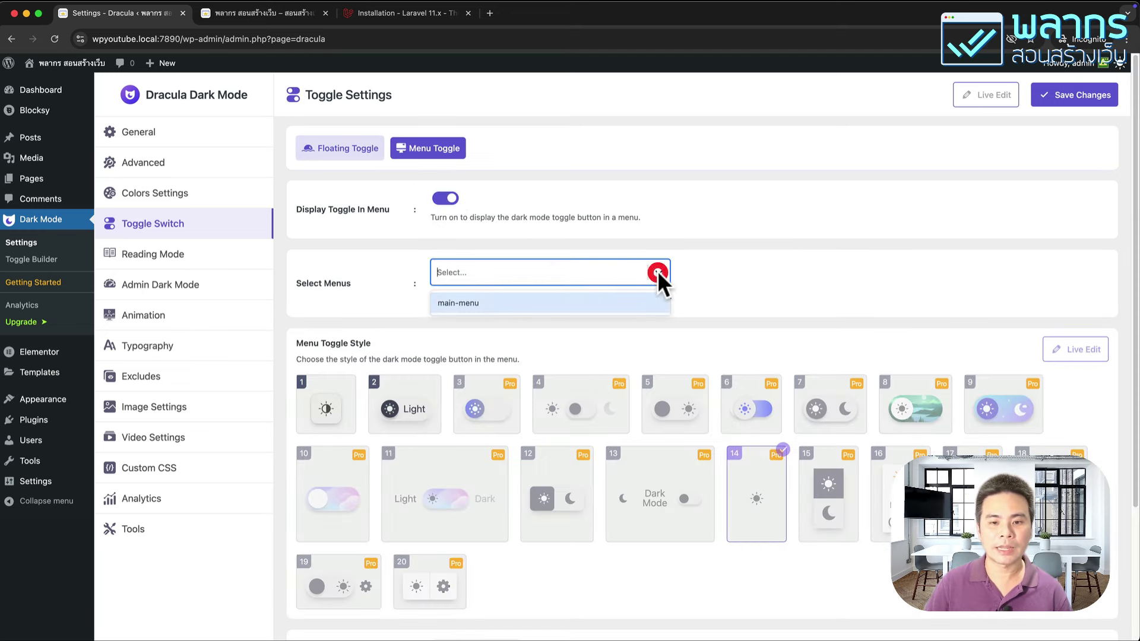
left_click(611, 300)
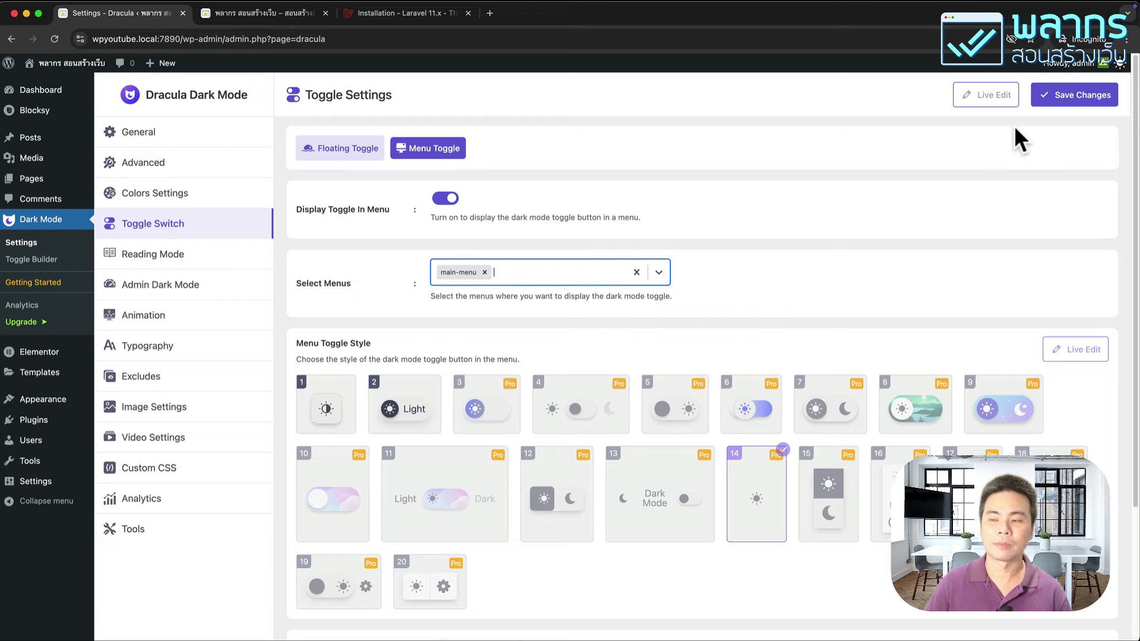
left_click(1081, 107)
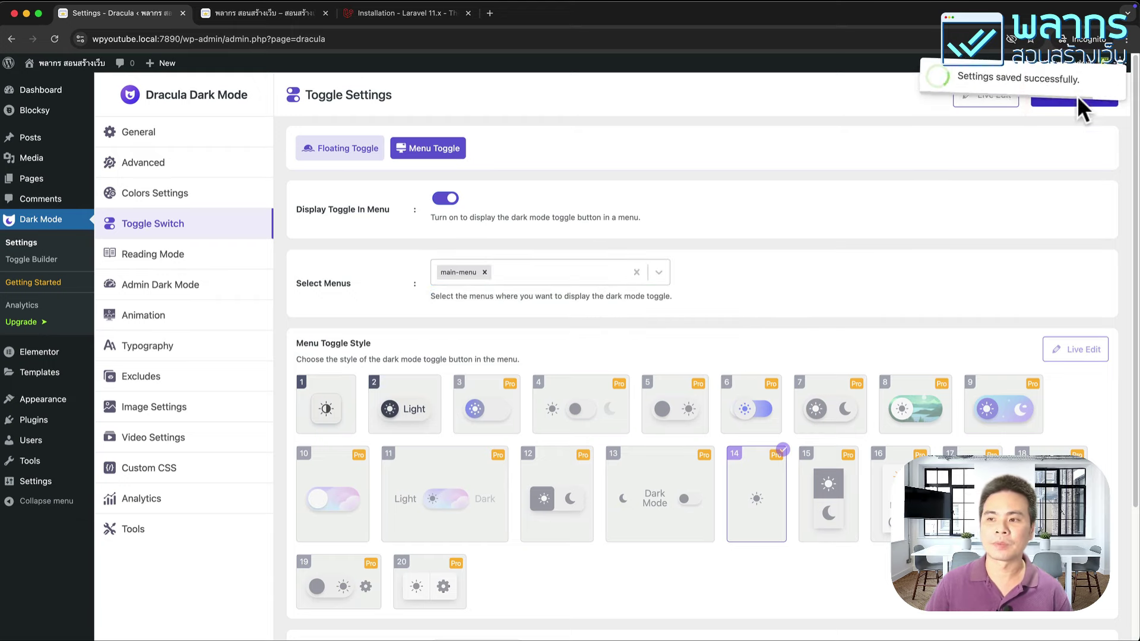
Reload the homepage and use the navigation menu's mode switch to alternate between light and dark, ending in Light Mode.
left_click(266, 14)
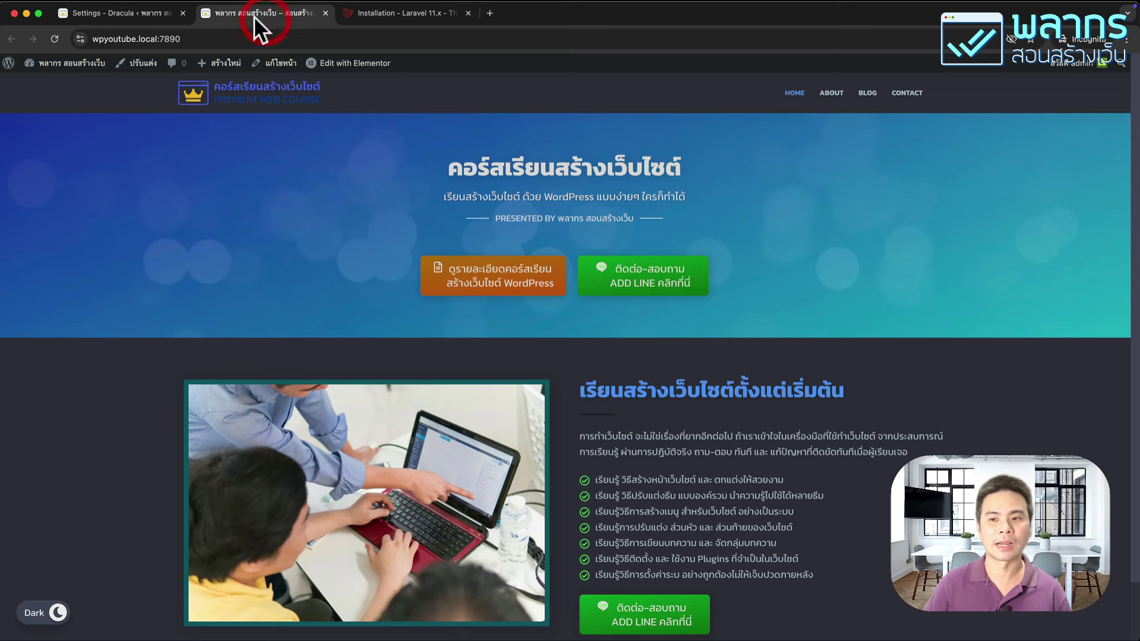
left_click(55, 39)
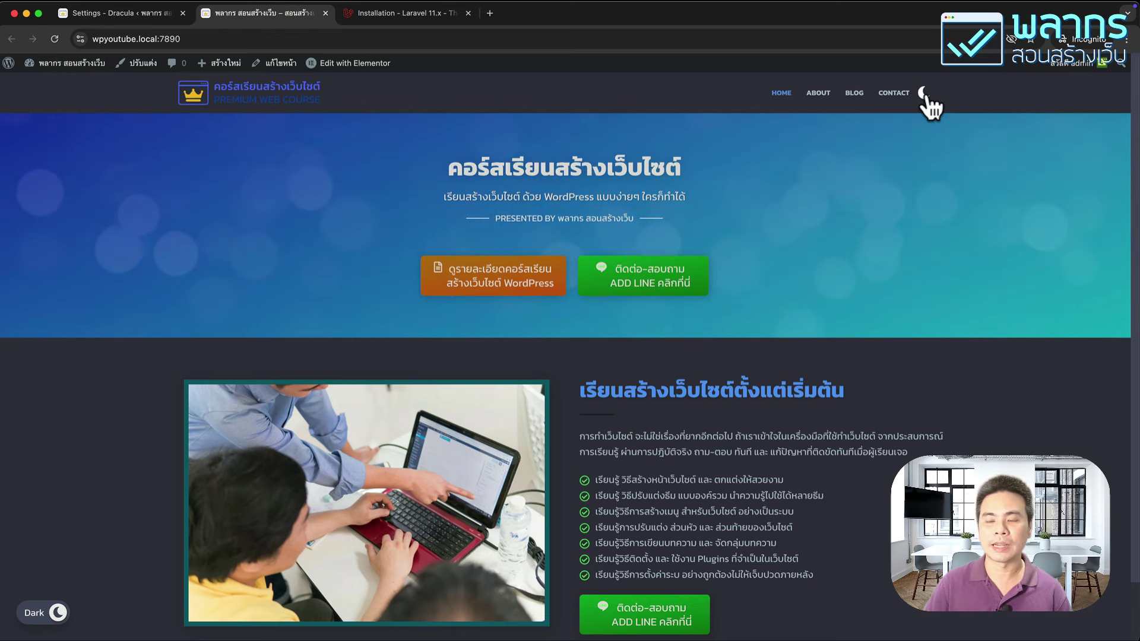
left_click(925, 96)
left_click(924, 121)
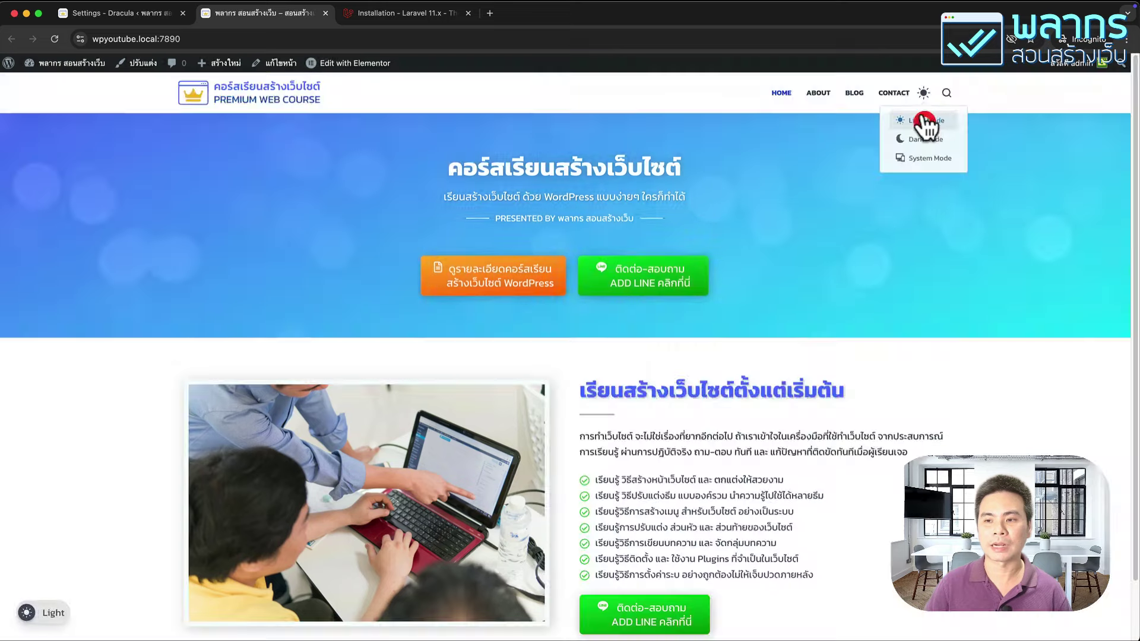
left_click(925, 140)
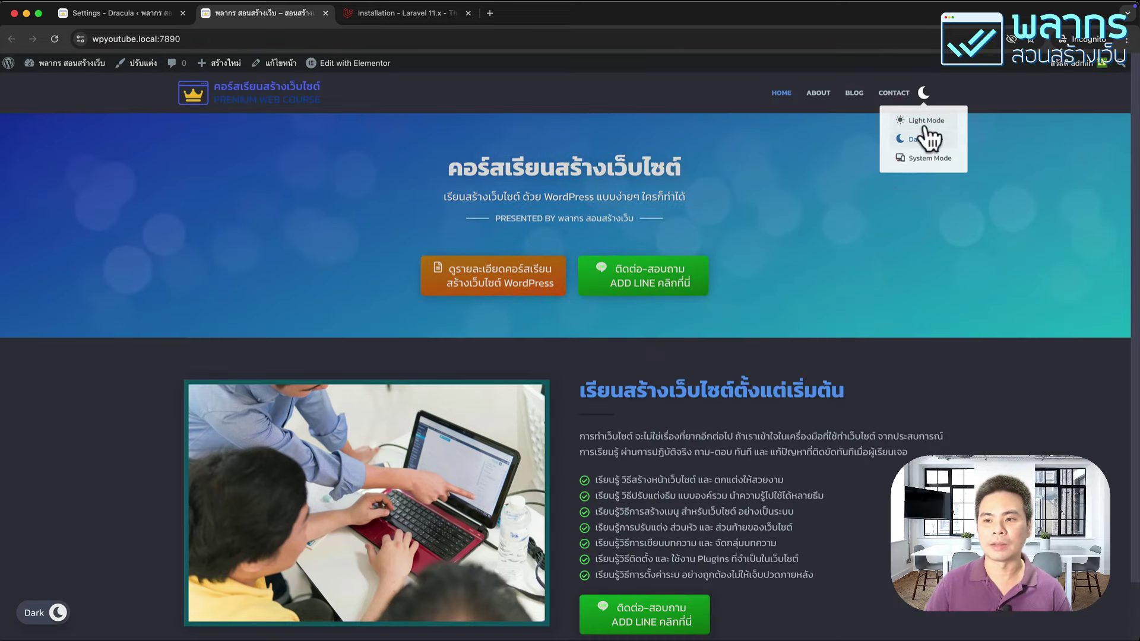
left_click(924, 121)
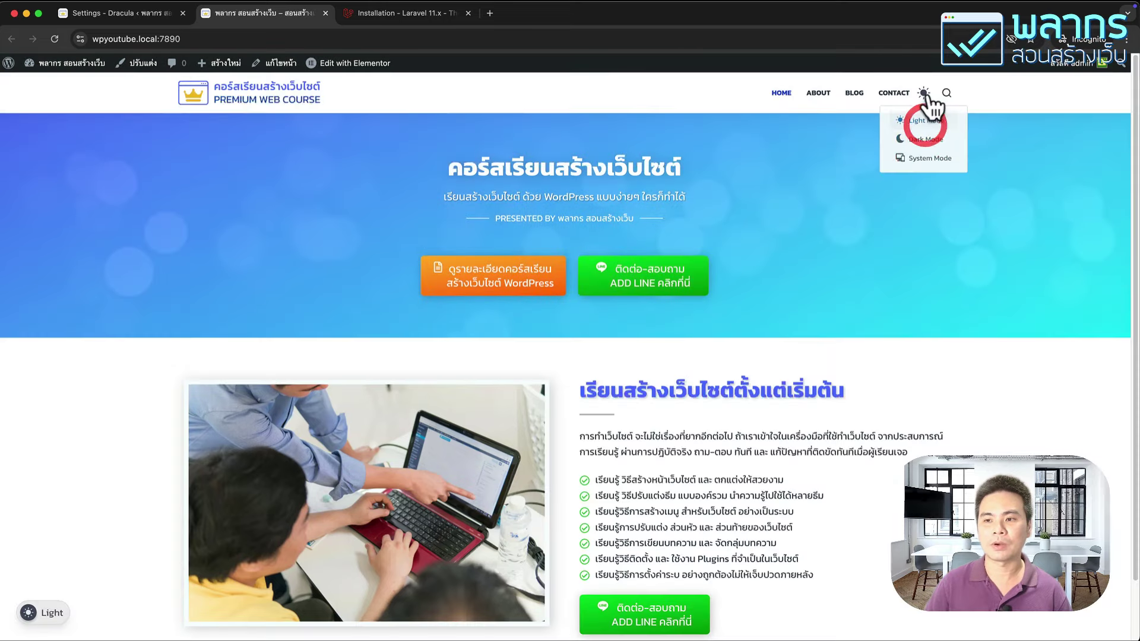
Change the Menu Toggle Style to style 2 and save the changes.
left_click(121, 21)
scroll(795, 306, "down", 3)
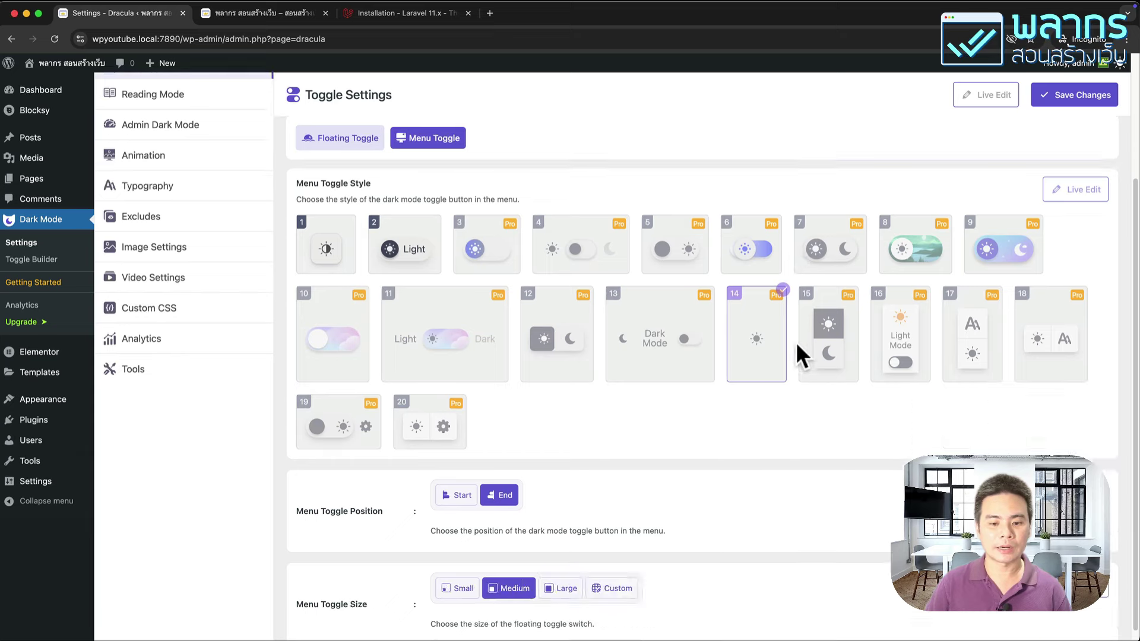
left_click(410, 248)
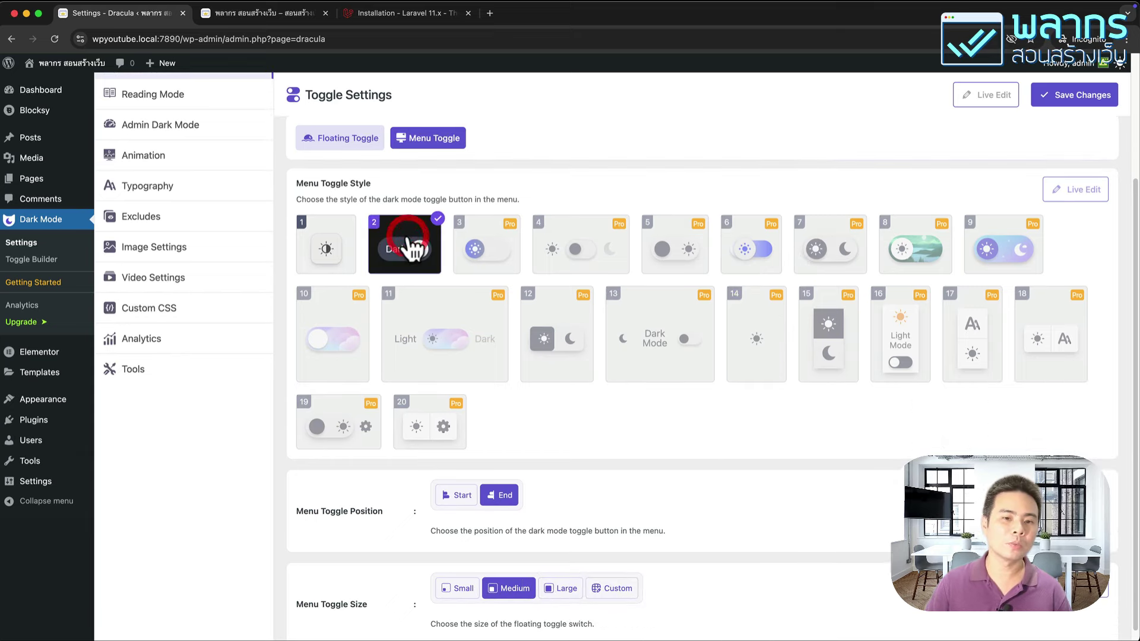
scroll(588, 410, "down", 1)
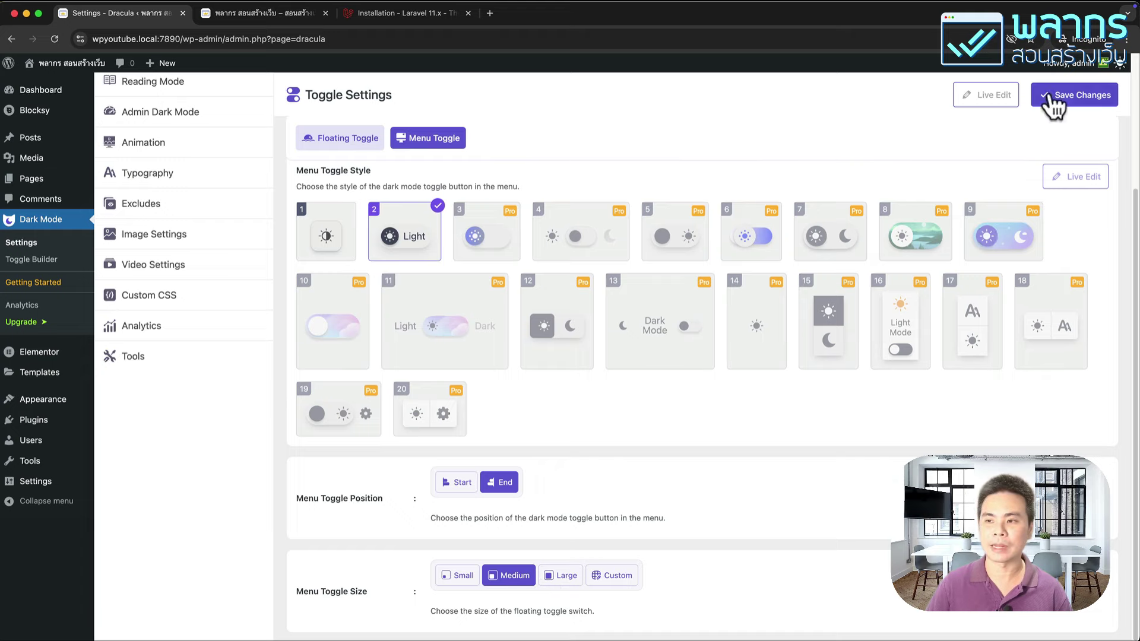
left_click(1081, 95)
Reload the homepage and test the restyled menu toggle by switching to dark and back to light.
left_click(236, 14)
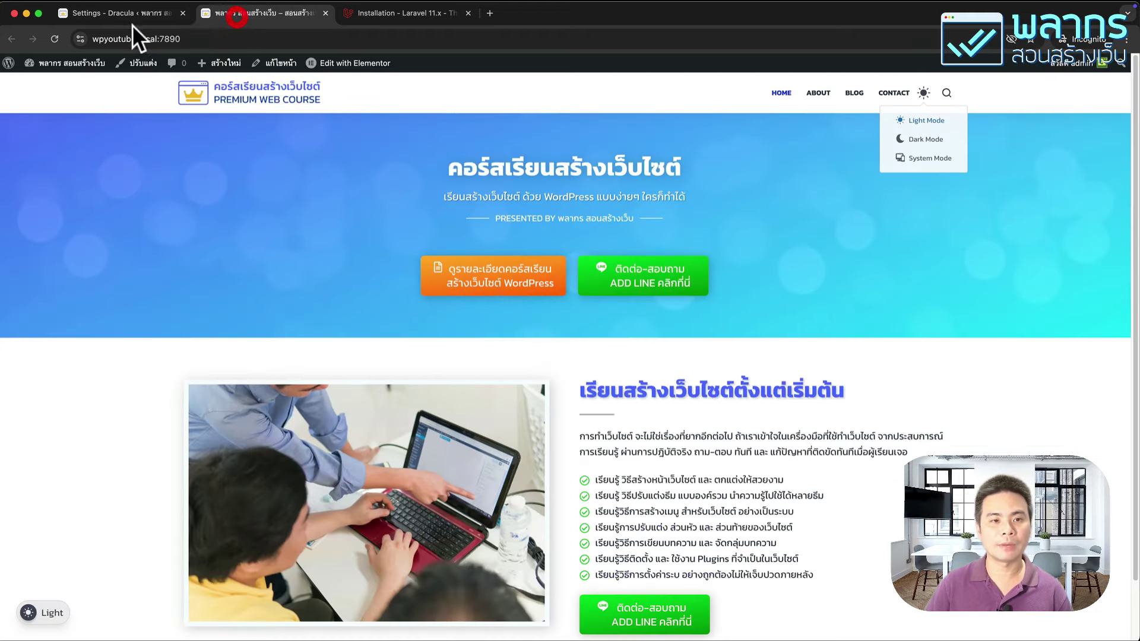
left_click(54, 36)
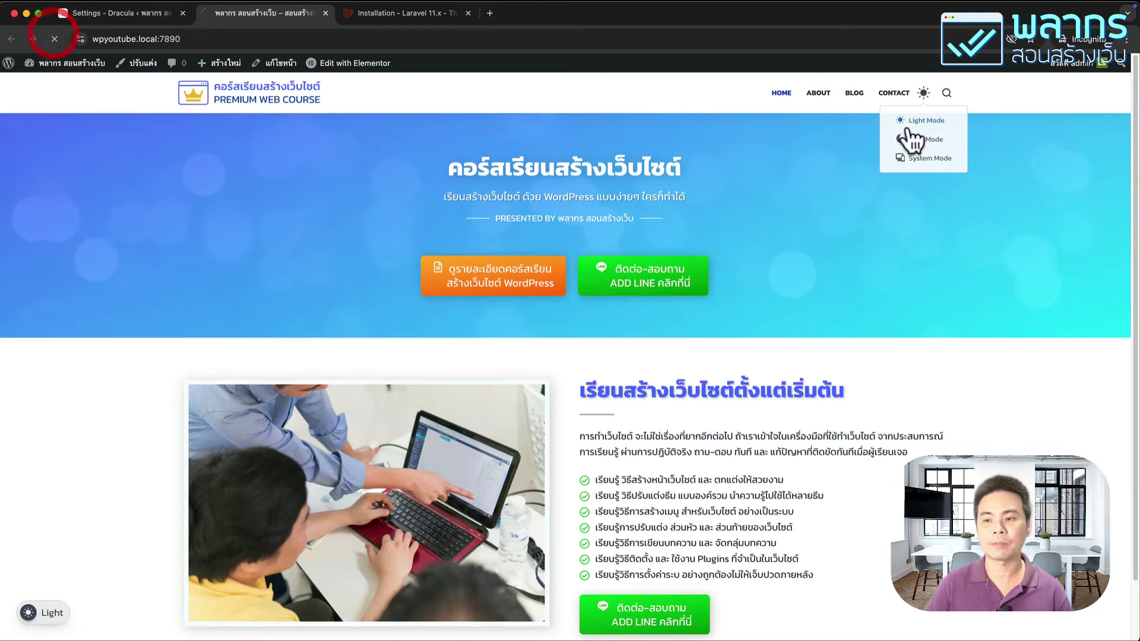
left_click(908, 94)
left_click(907, 94)
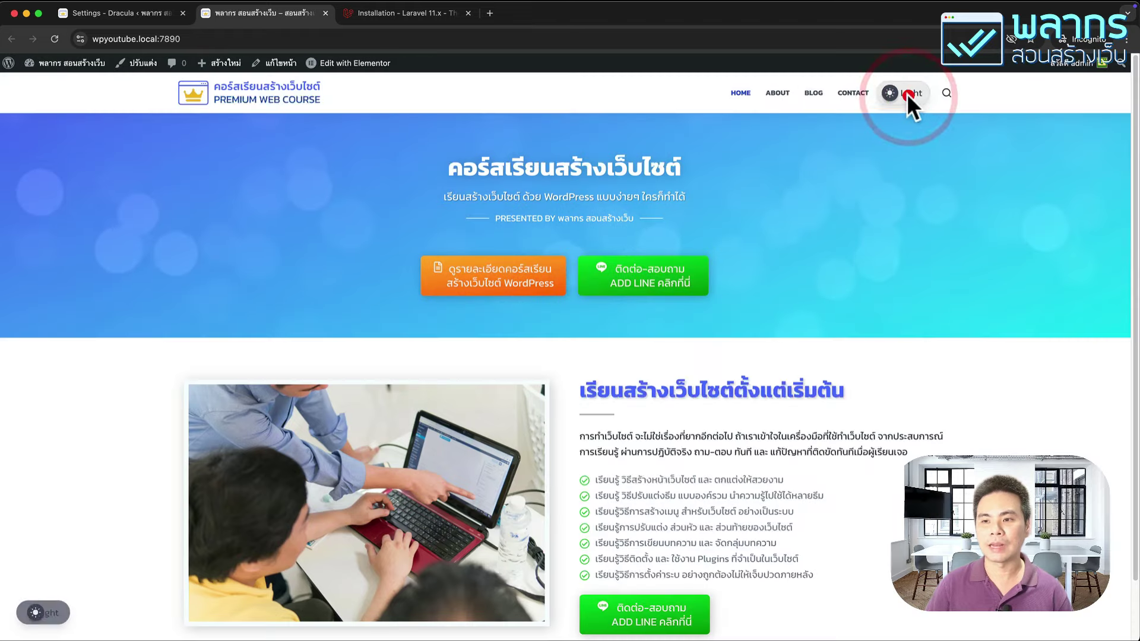
Set the Menu Toggle Size to Small and save the changes.
left_click(125, 13)
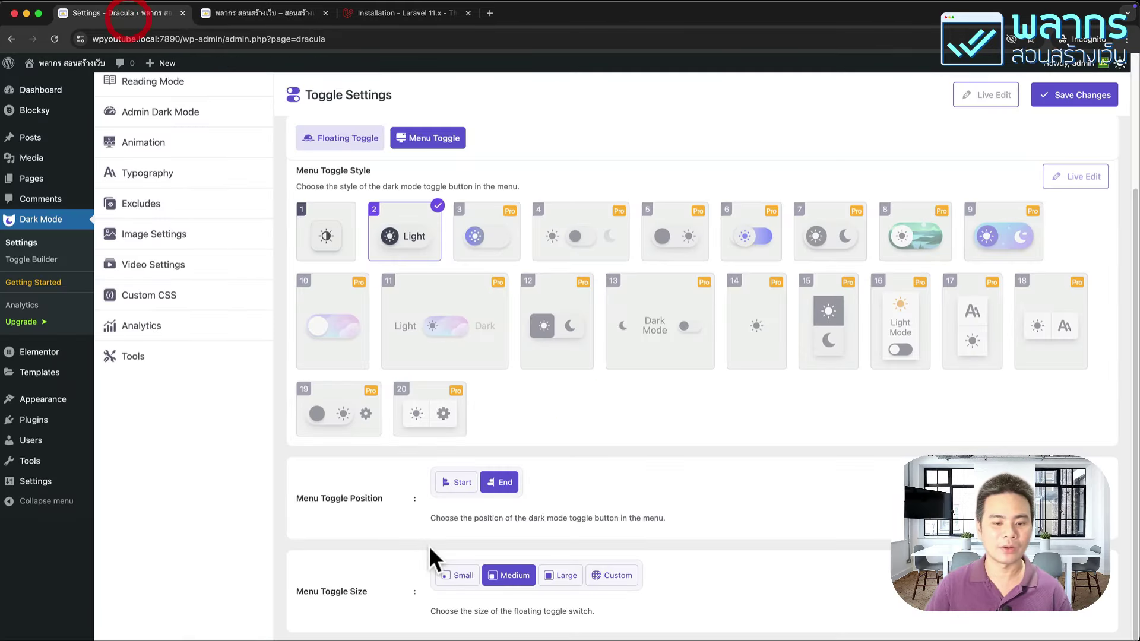
left_click(460, 573)
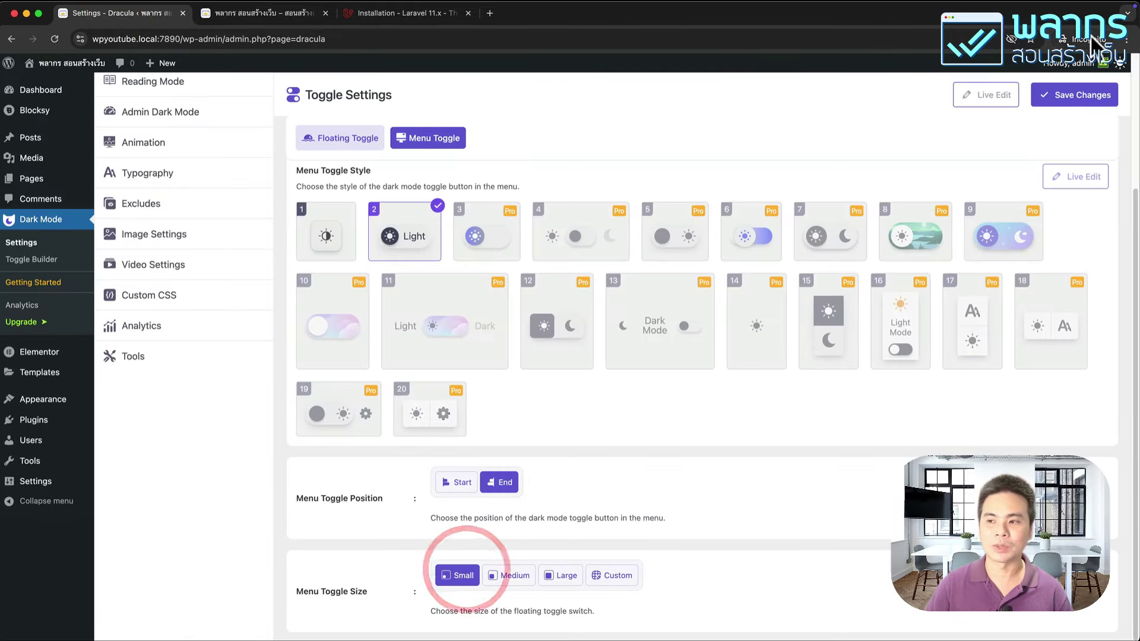
left_click(1084, 96)
Reload the homepage and switch repeatedly between light and dark with the small menu toggle, ending in dark mode.
left_click(273, 17)
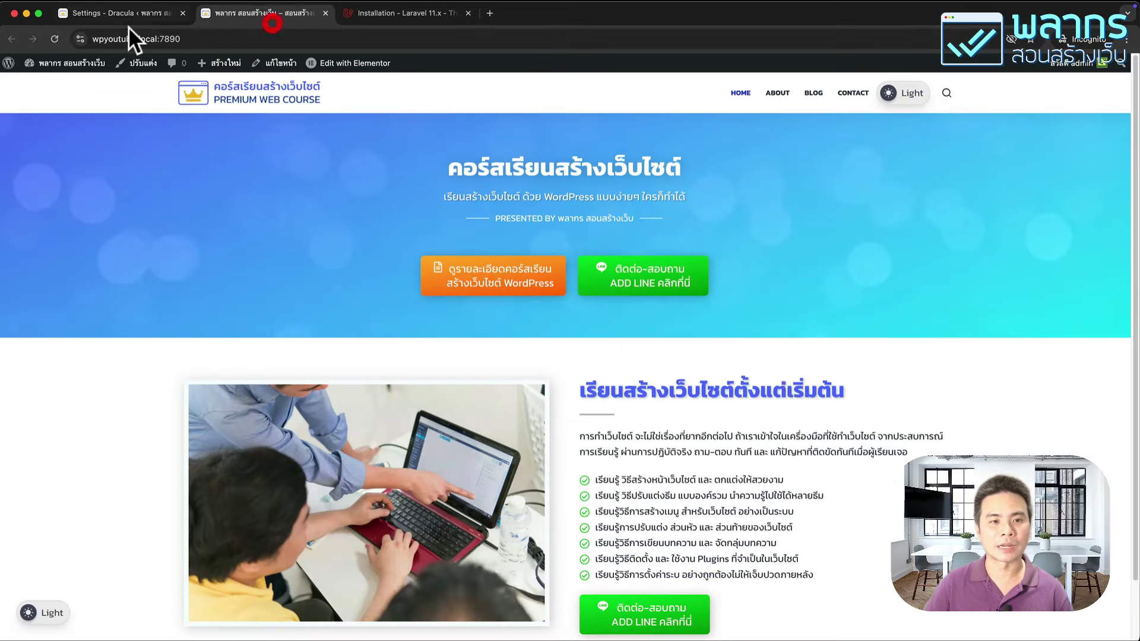
left_click(54, 39)
left_click(914, 90)
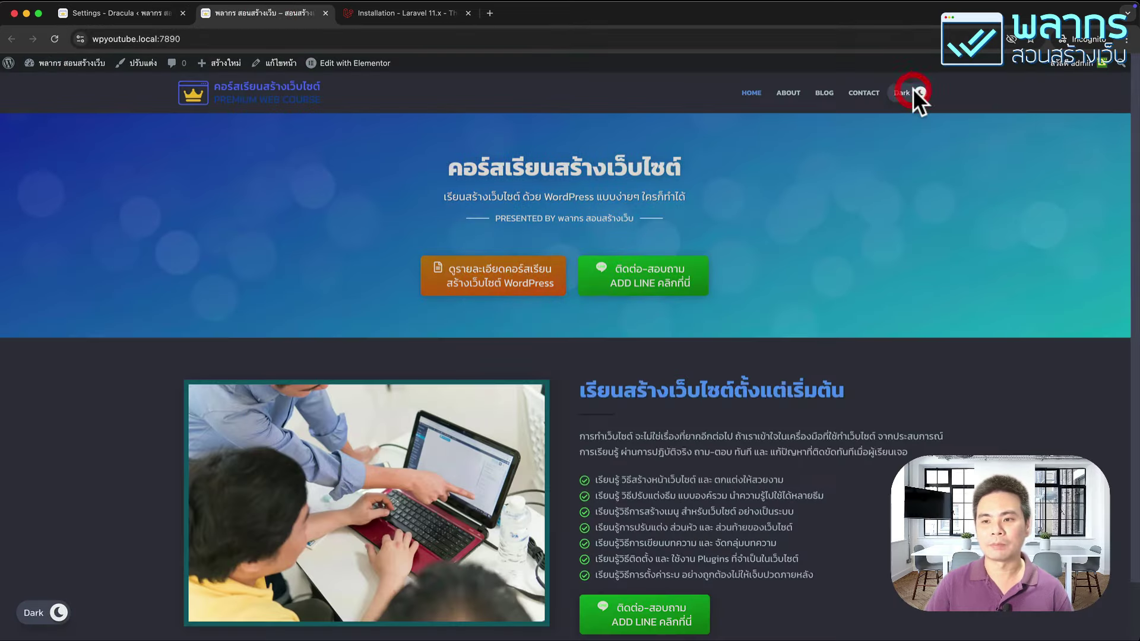
left_click(914, 90)
left_click(914, 89)
left_click(914, 89)
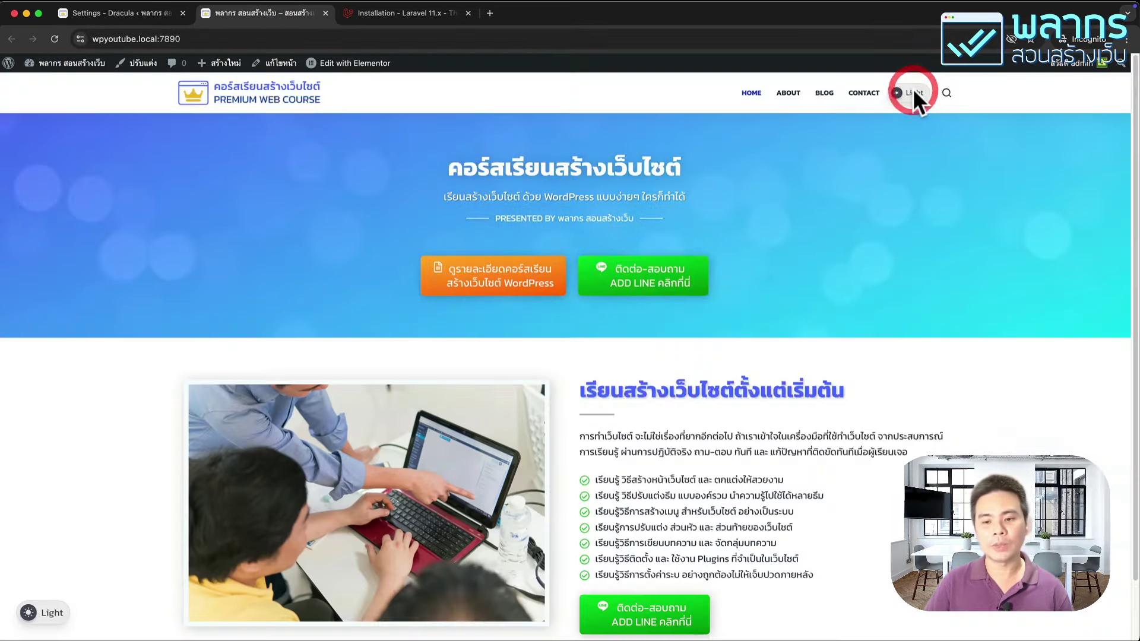
left_click(913, 89)
left_click(913, 90)
left_click(913, 89)
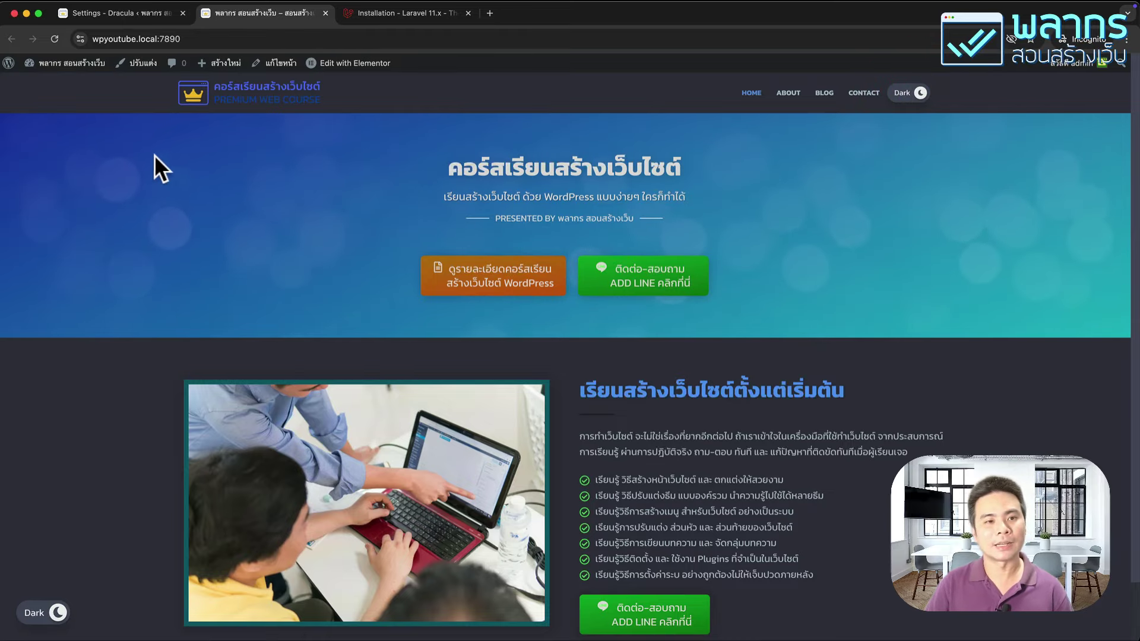
Back in the plugin settings, test the admin bar's mode switch by alternating between Dark Mode and Light Mode, ending in Light Mode.
left_click(116, 11)
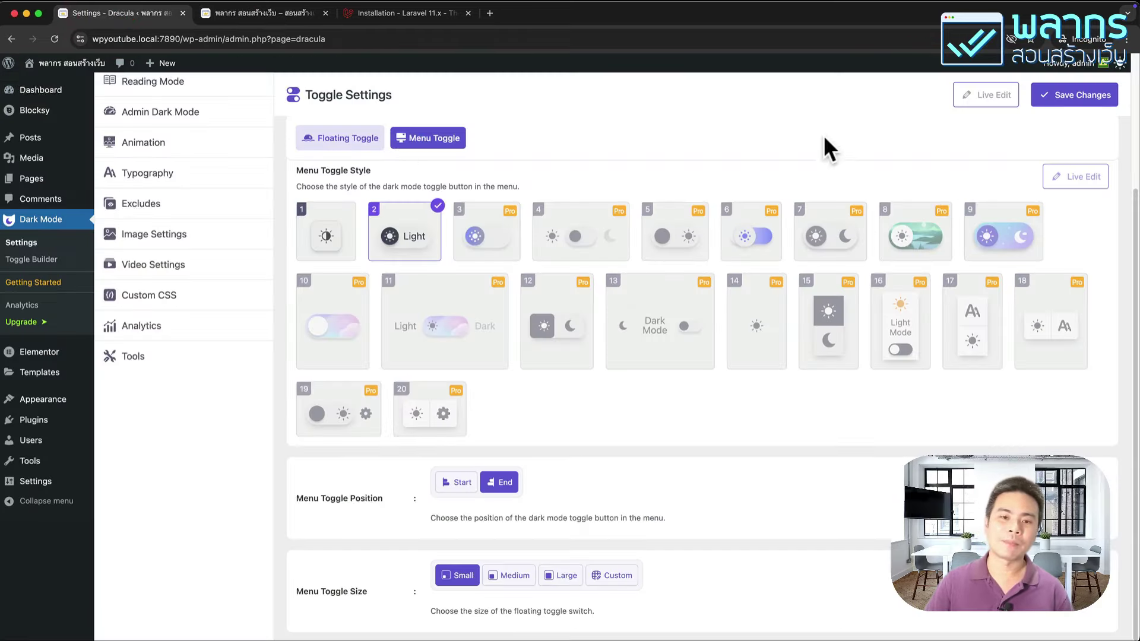
scroll(849, 119, "up", 3)
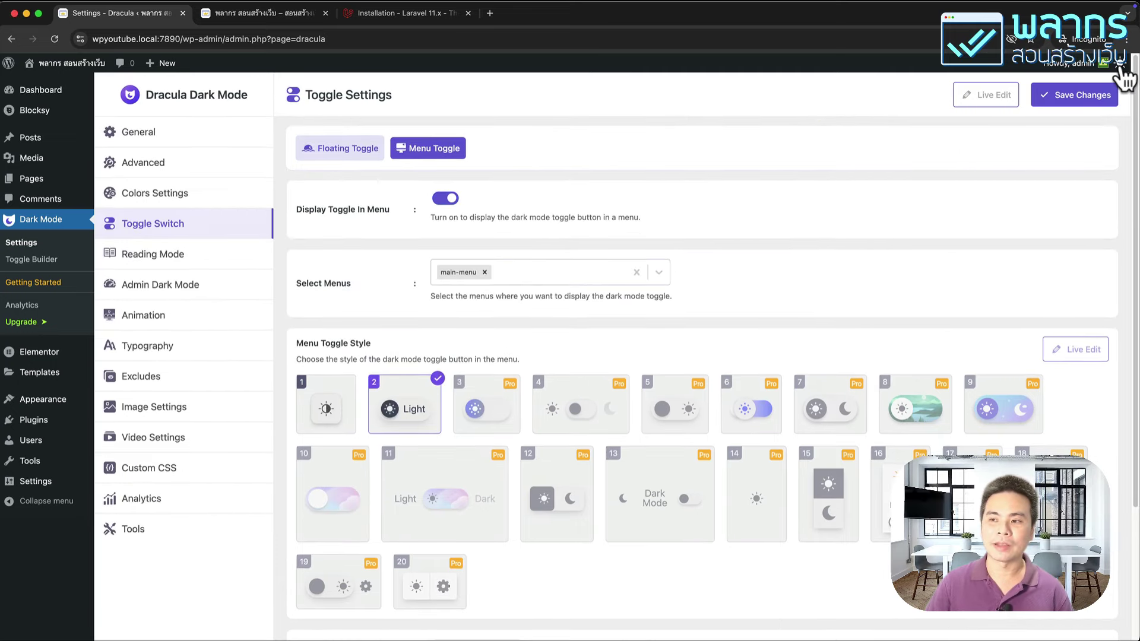
mouse_move(1119, 67)
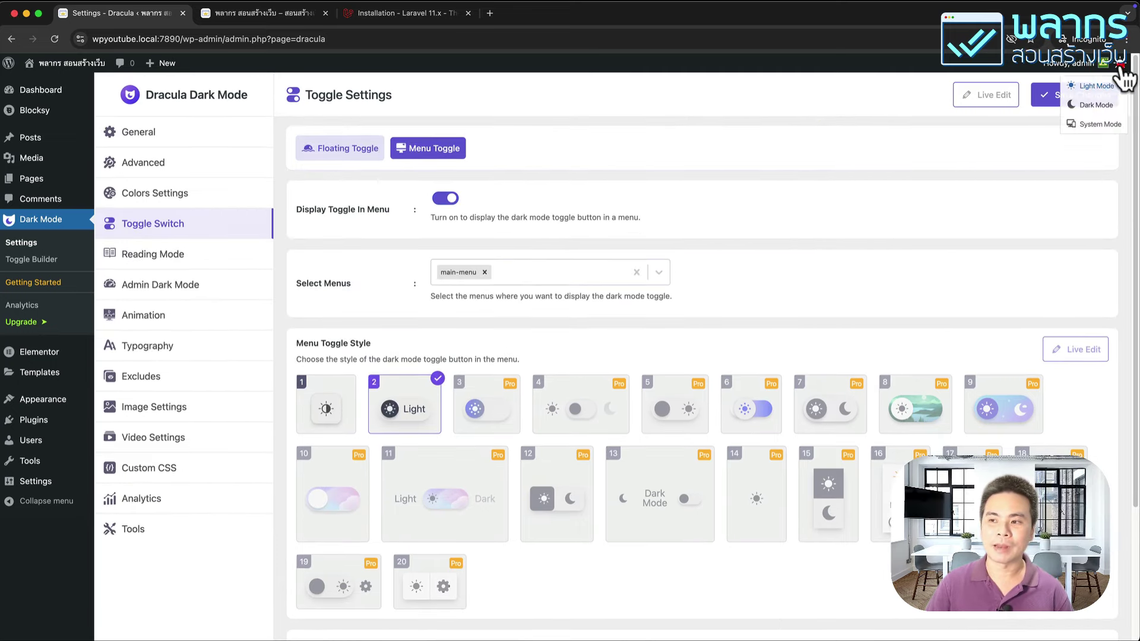
left_click(1092, 105)
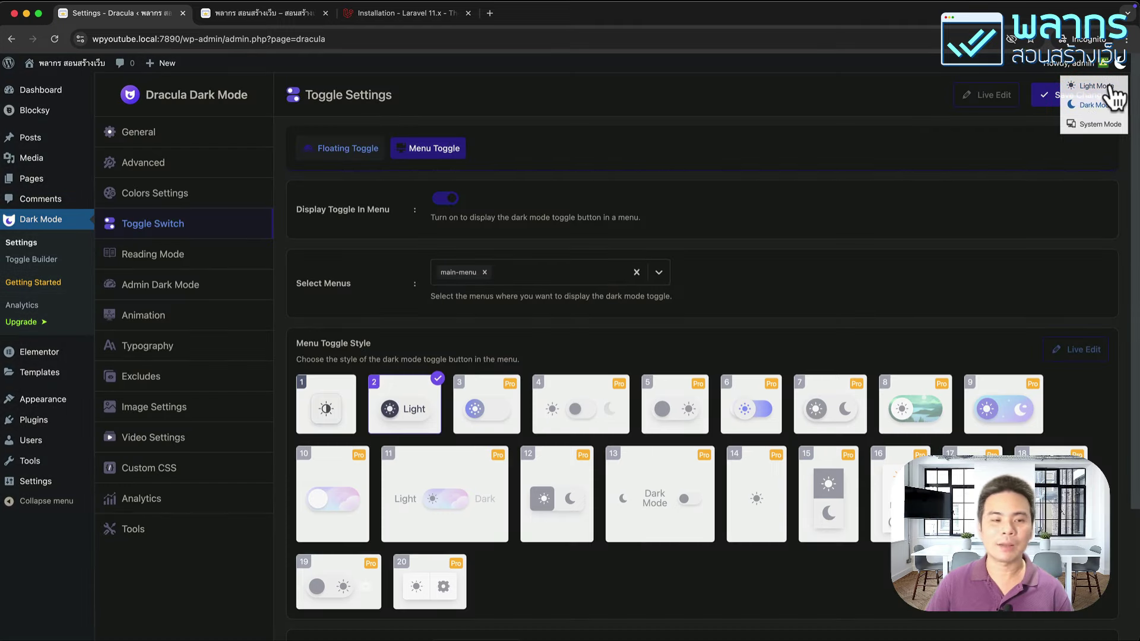
left_click(1096, 86)
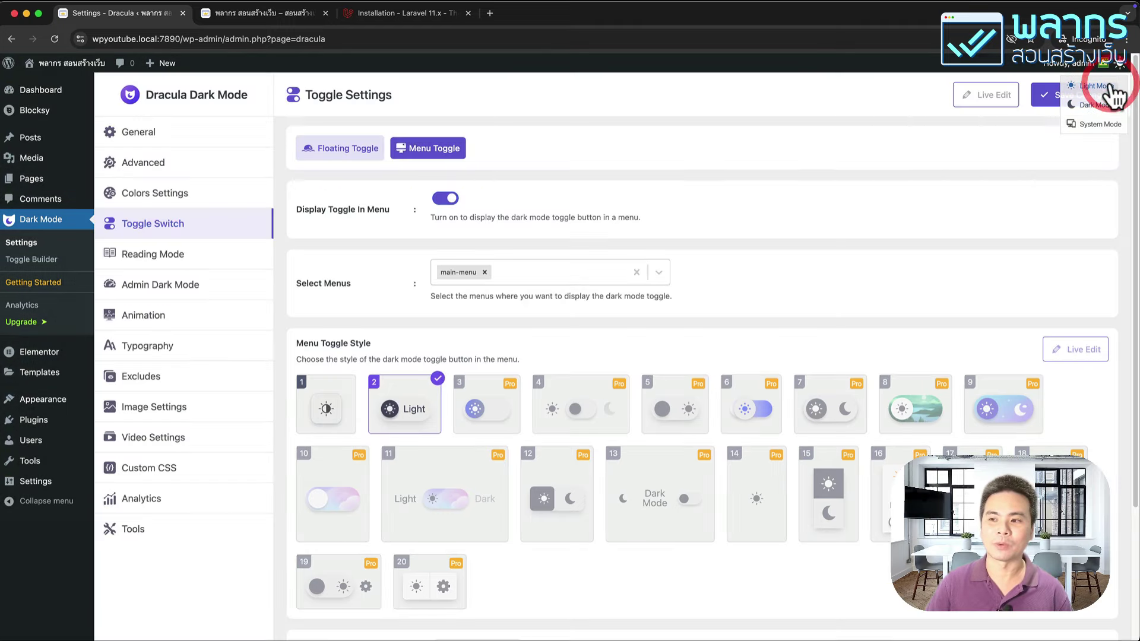
left_click(1092, 105)
left_click(1103, 87)
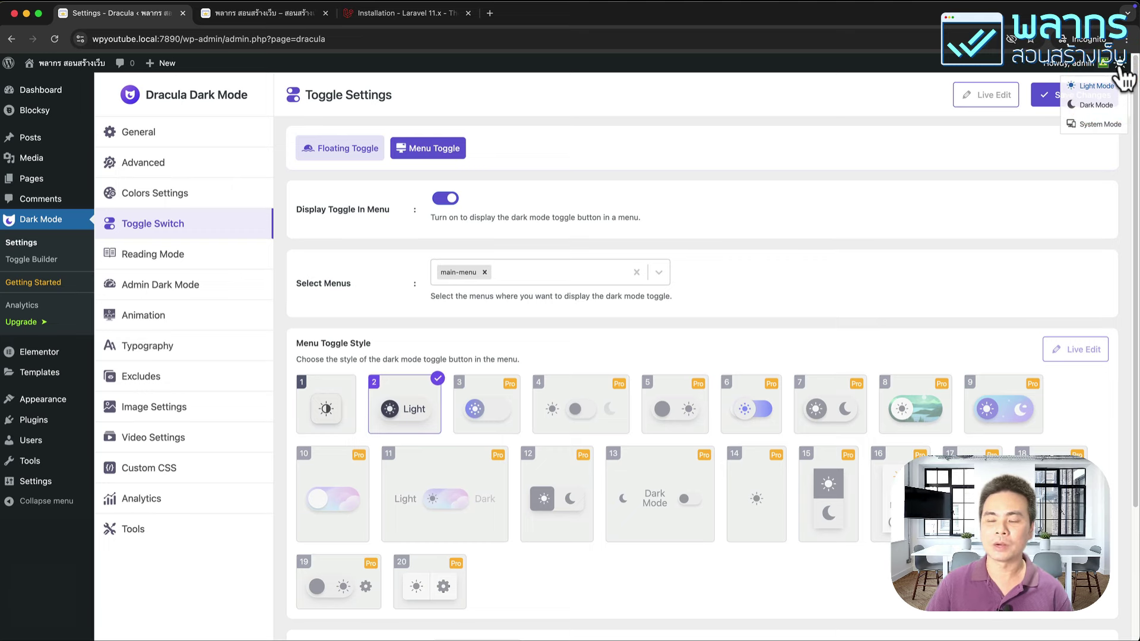
Close the admin bar's mode choices and open the plugin's General settings to review the Default Dark Mode option.
left_click(615, 170)
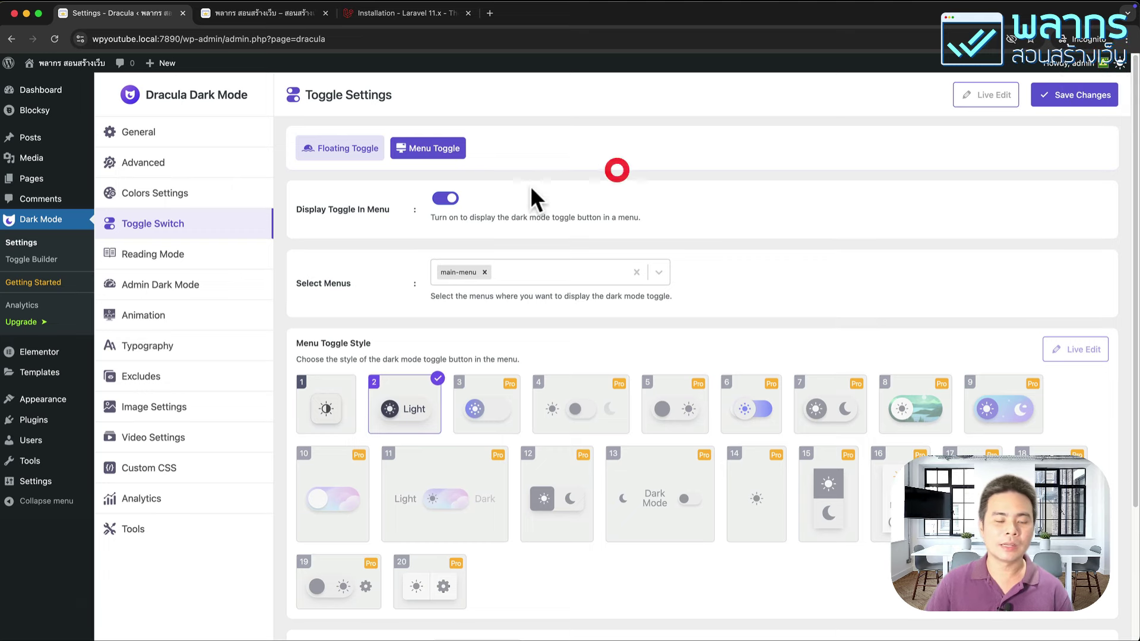
left_click(184, 197)
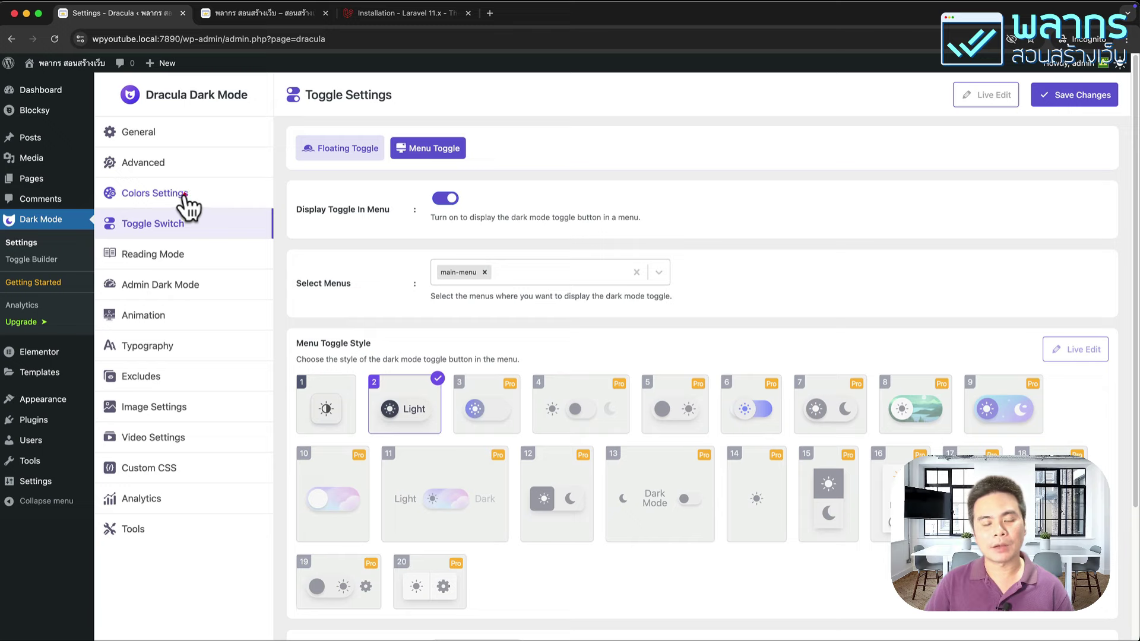
left_click(169, 134)
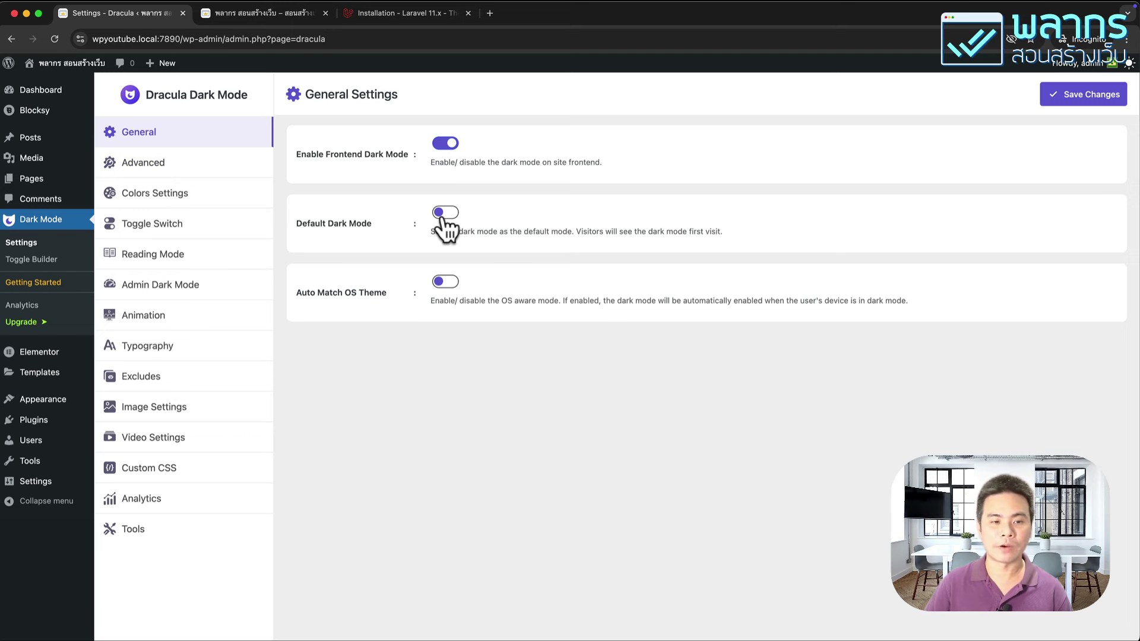
Turn on Time Based Dark Mode in the Advanced settings to view its start and end times, and turn it back off.
left_click(231, 170)
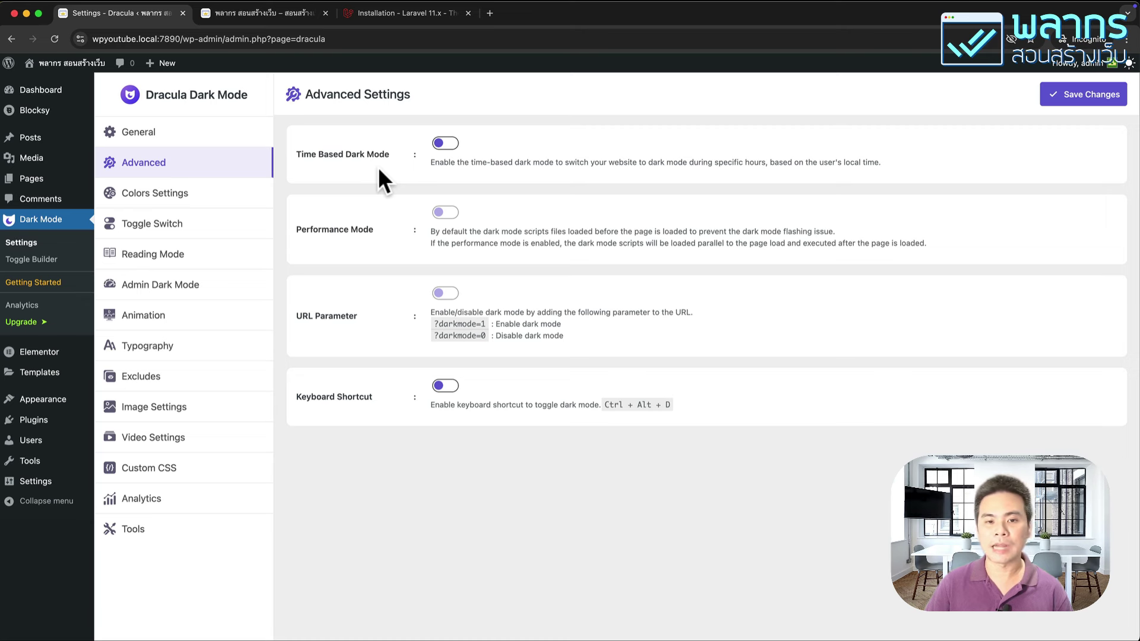
left_click(446, 144)
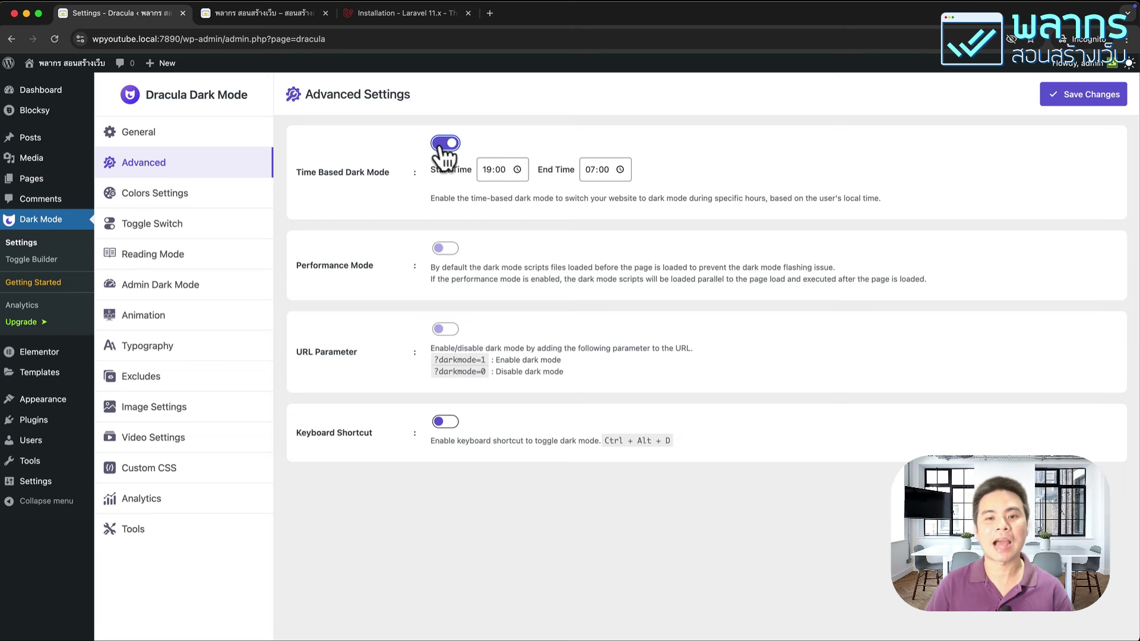
left_click(443, 145)
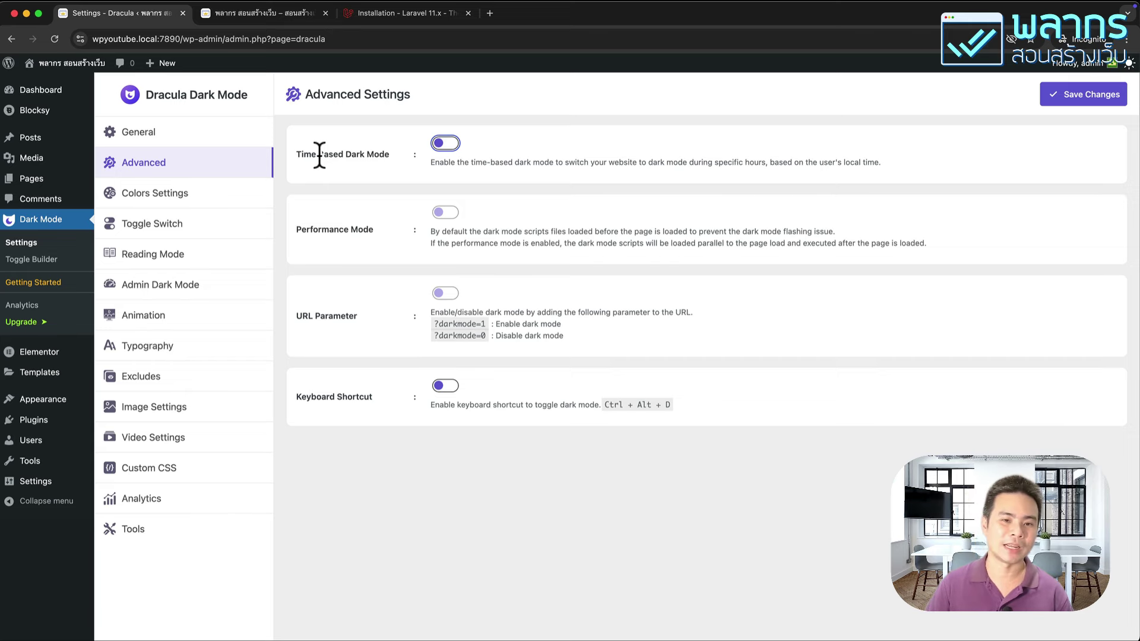
Enable Default Dark Mode in the General settings and save the changes.
left_click(184, 140)
left_click(447, 212)
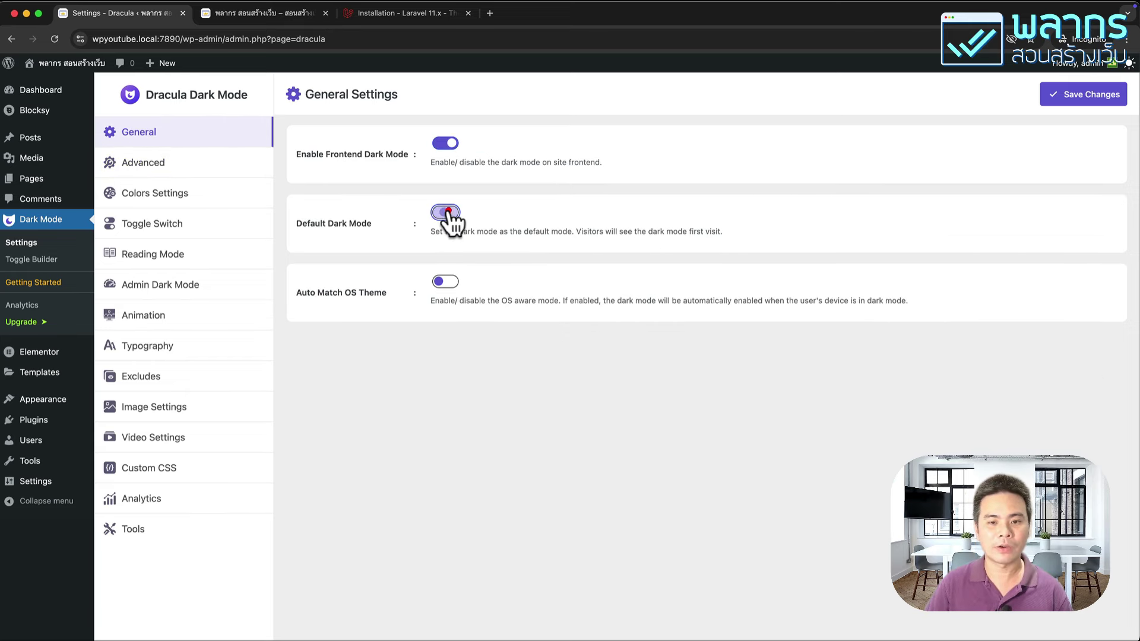
left_click(1082, 97)
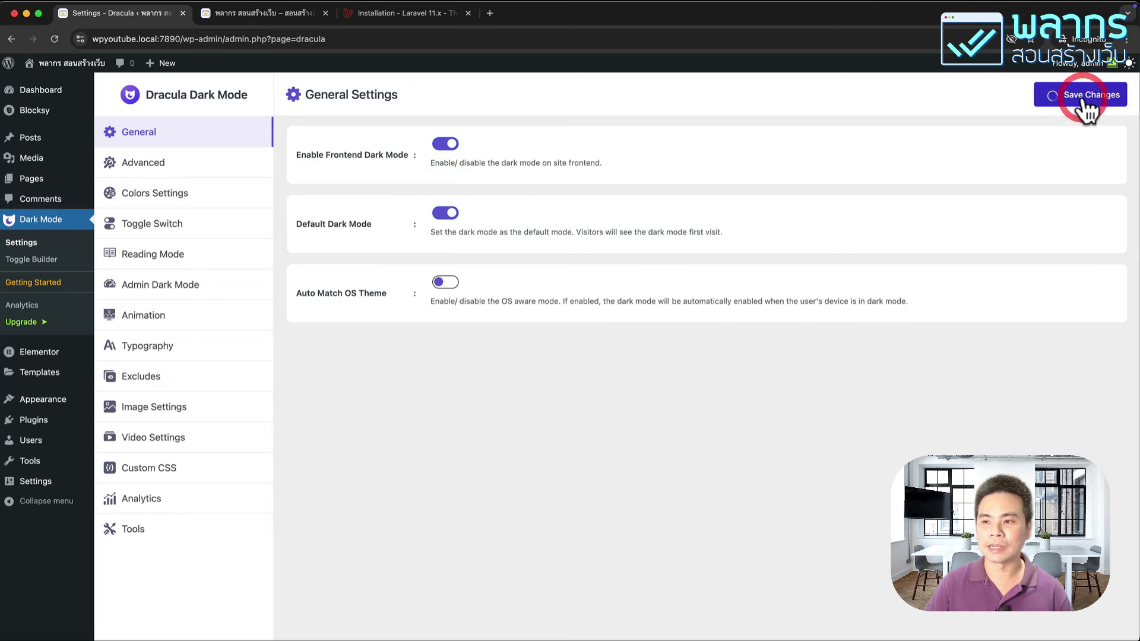
Reload the homepage and test both the floating and menu toggles, ending in light mode.
left_click(242, 15)
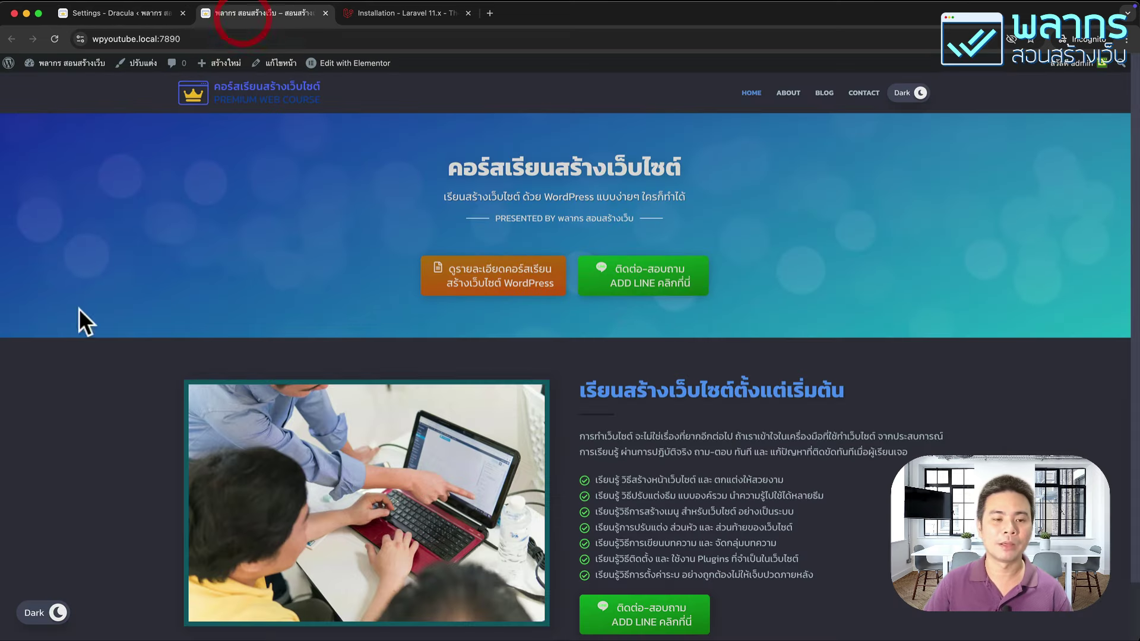
left_click(54, 38)
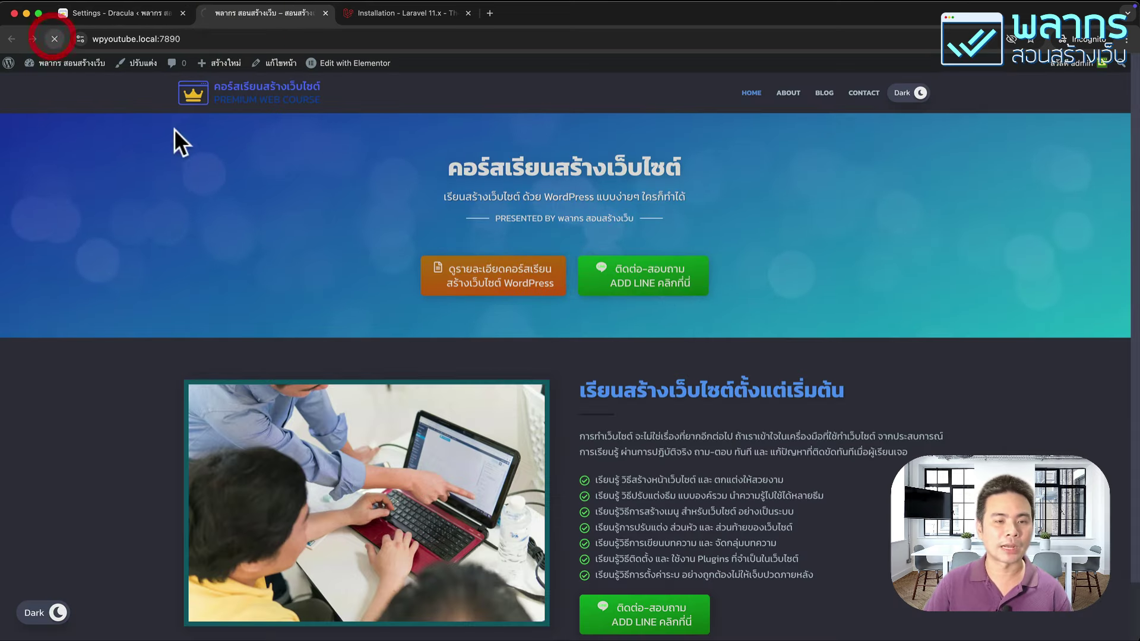
left_click(38, 612)
left_click(55, 40)
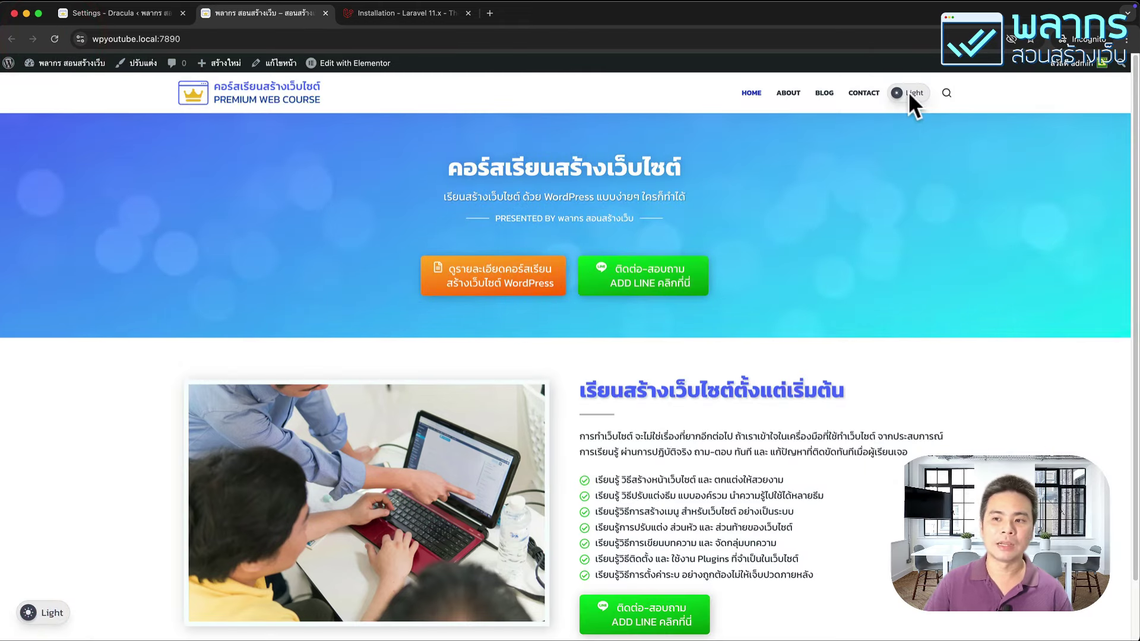
left_click(913, 91)
left_click(913, 91)
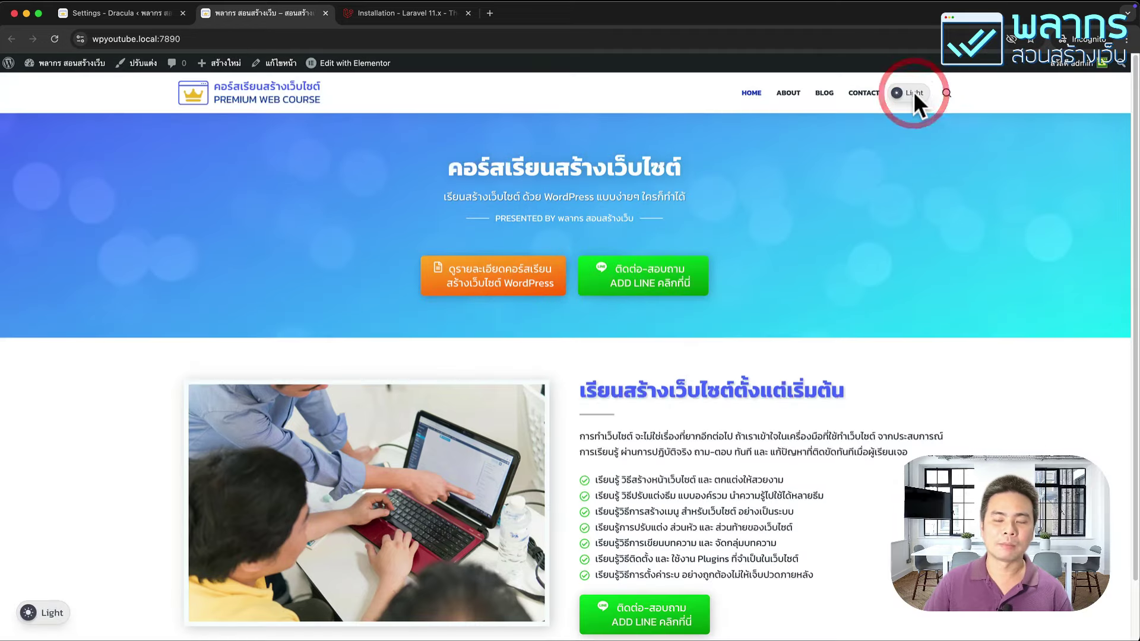
left_click(913, 91)
left_click(913, 91)
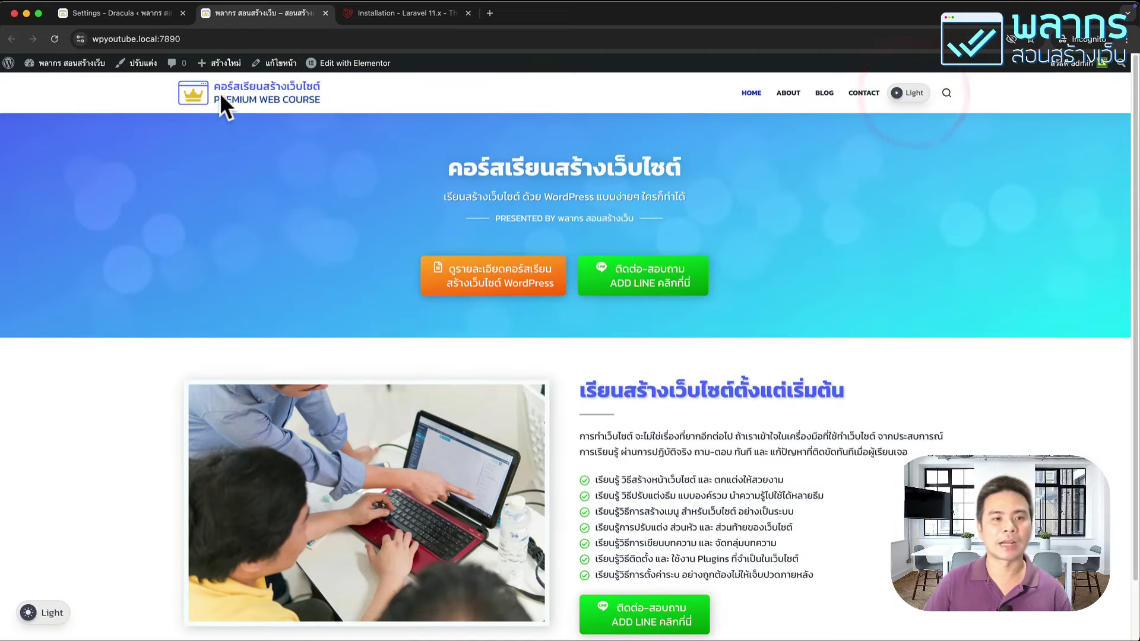
left_click(105, 39)
right_click(102, 37)
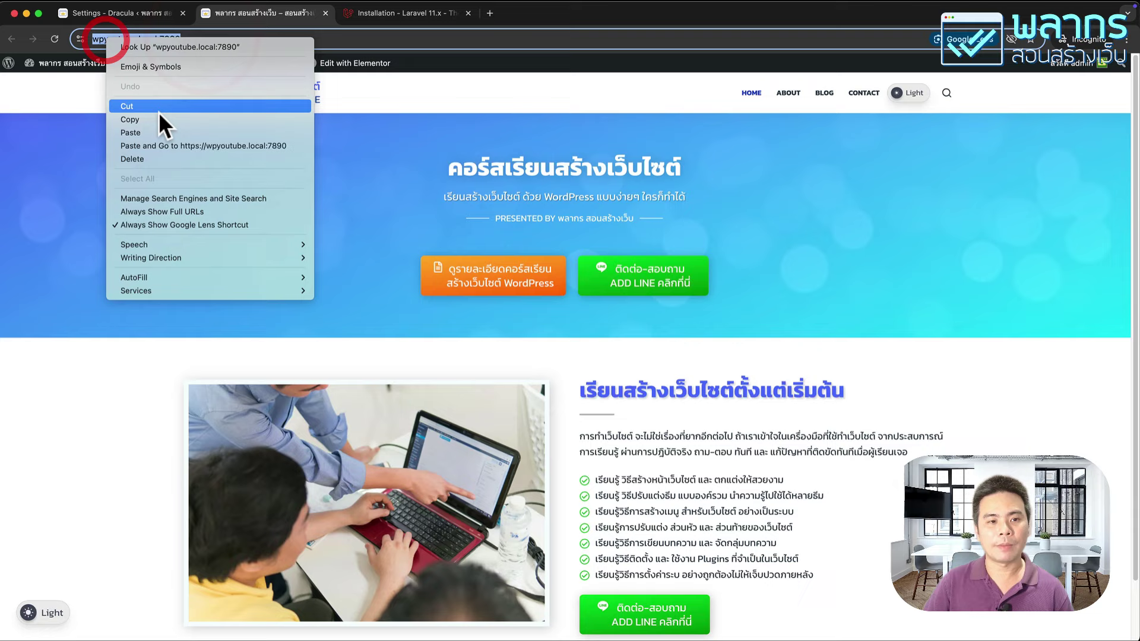
left_click(167, 120)
left_click(1013, 140)
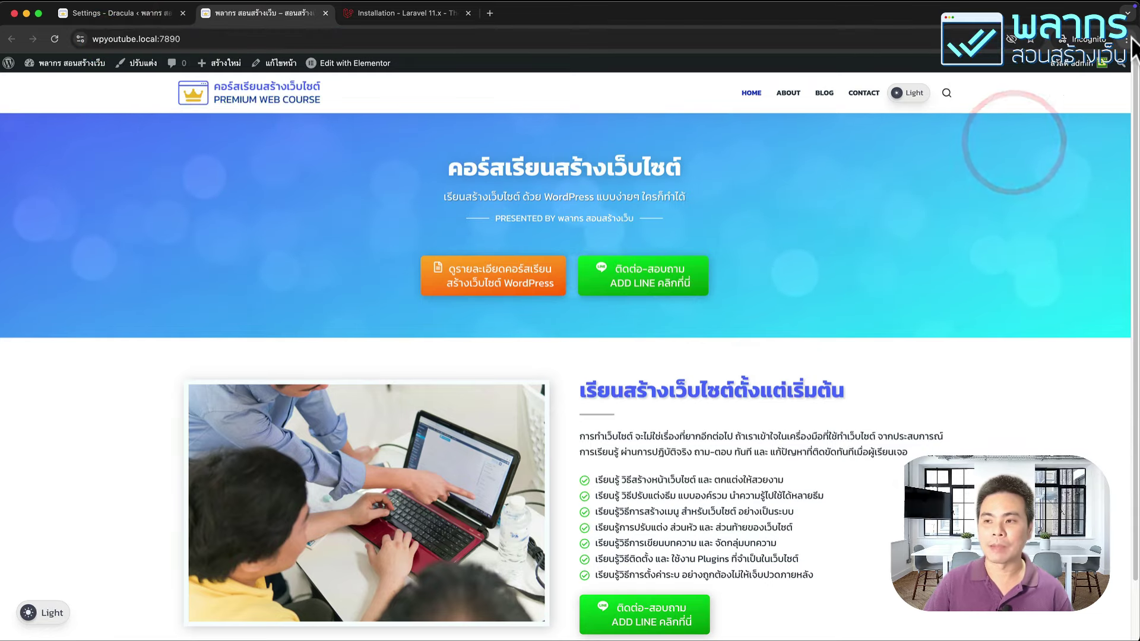
left_click(1127, 38)
left_click(1060, 80)
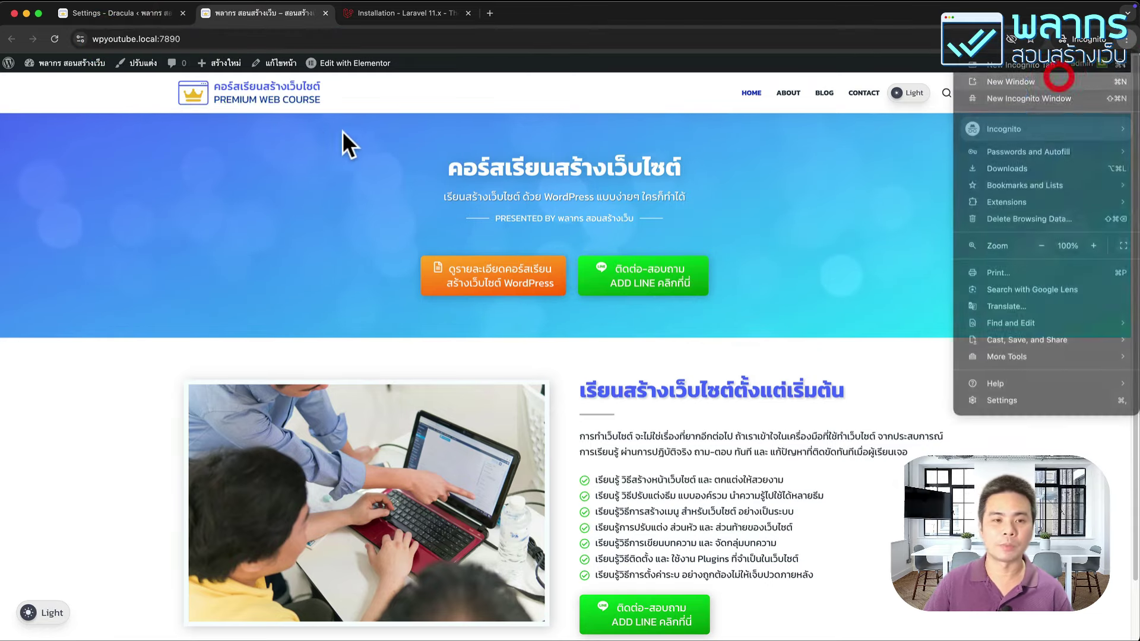
key("super+v")
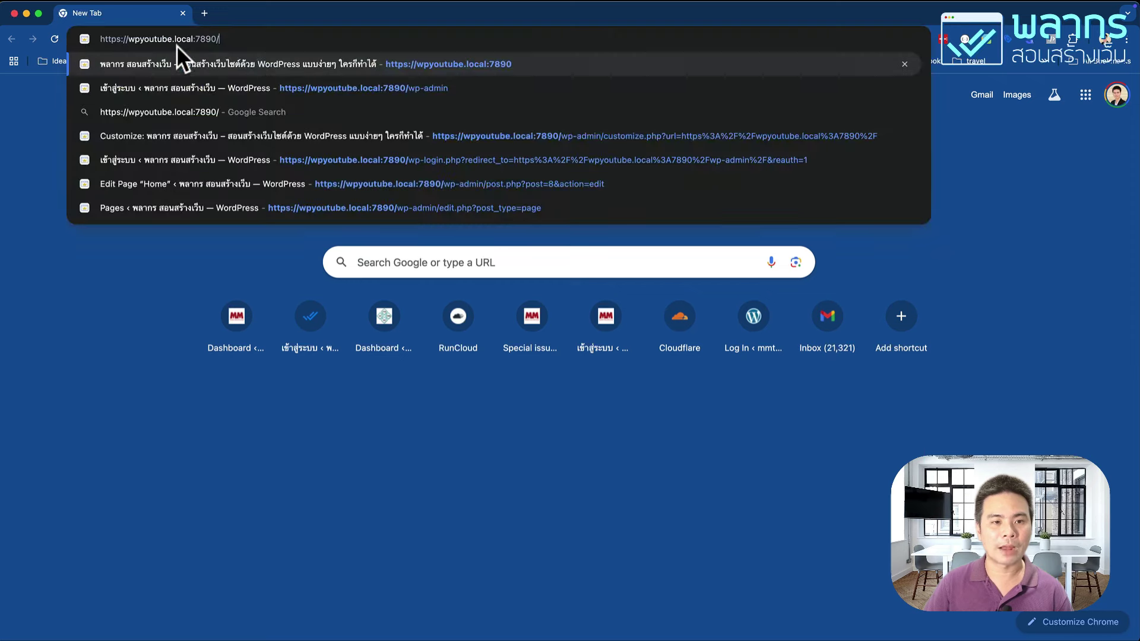
key("Return")
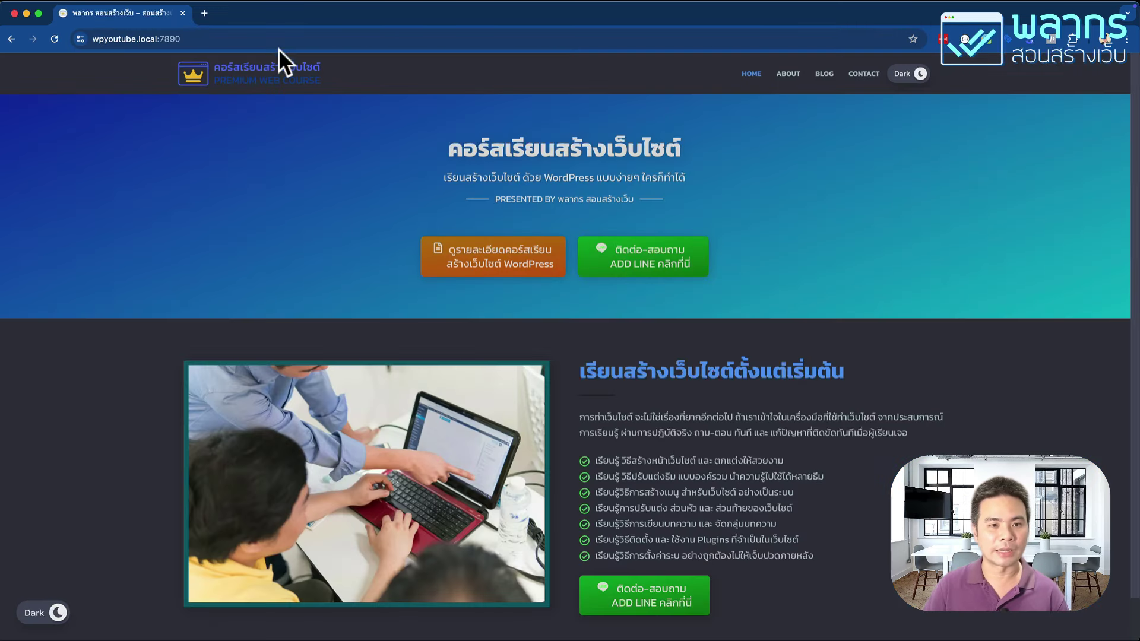